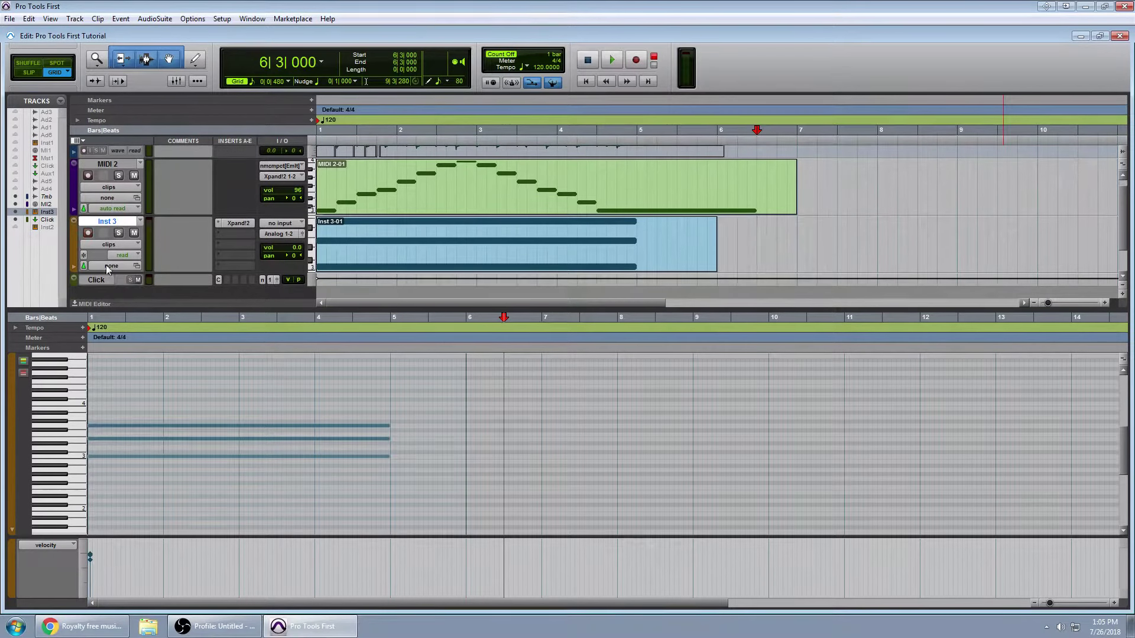
- Delete the MIDI 2 and Inst 3 tracks together with the clips they contain
shift+click(106, 166)
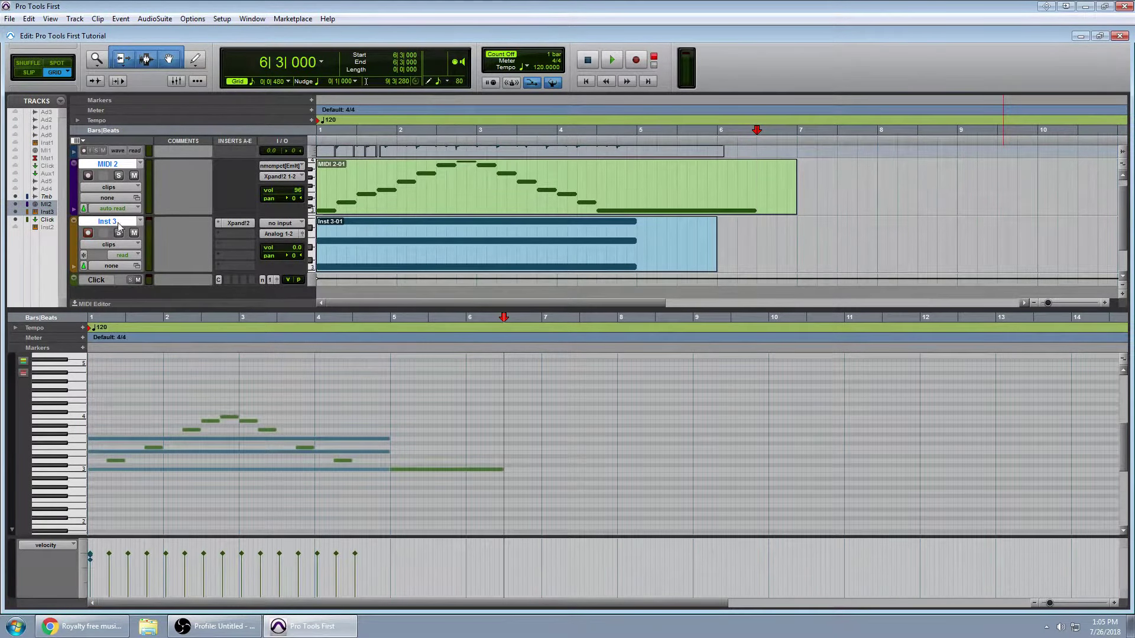
click(74, 19)
click(100, 79)
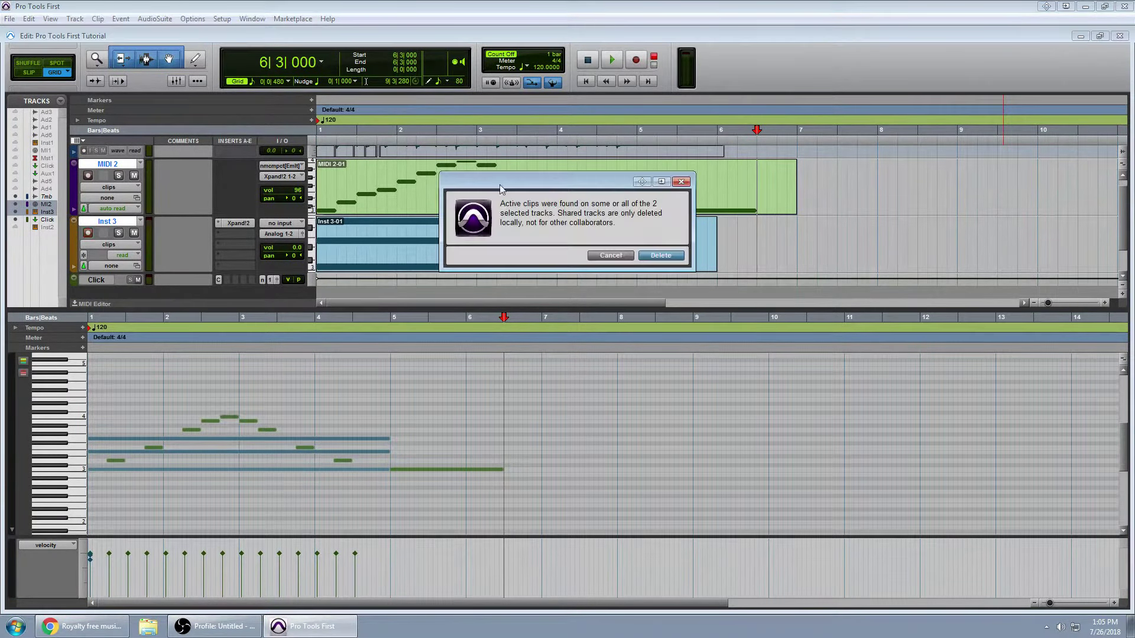
click(660, 255)
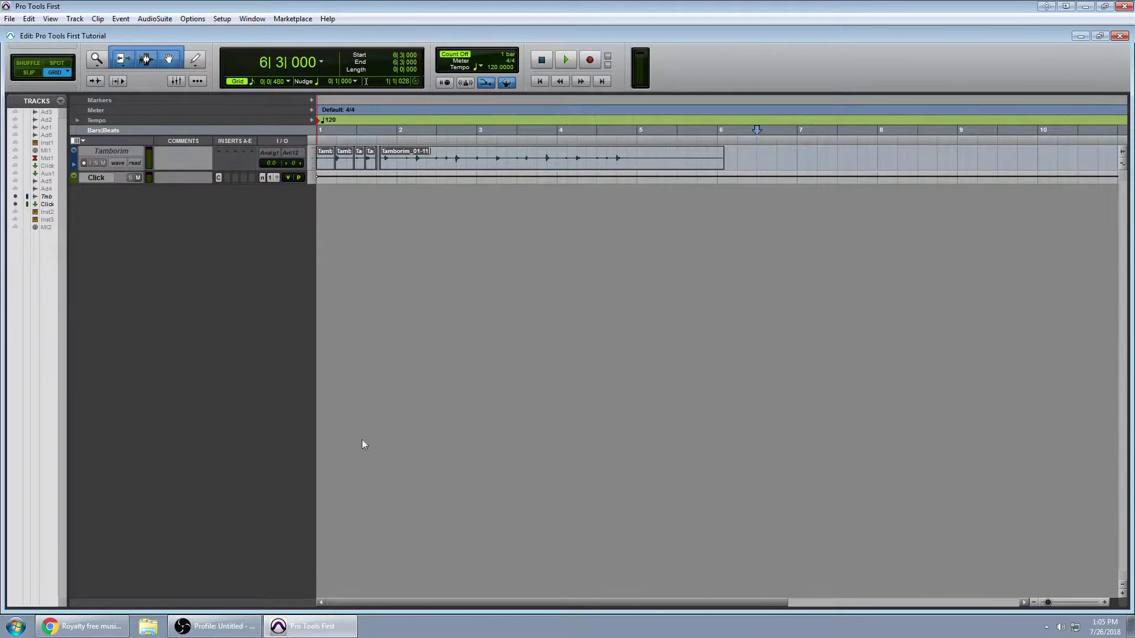
- Switch to Chrome to browse page 2 of Bensound's royalty-free music list, and return to Pro Tools
click(82, 626)
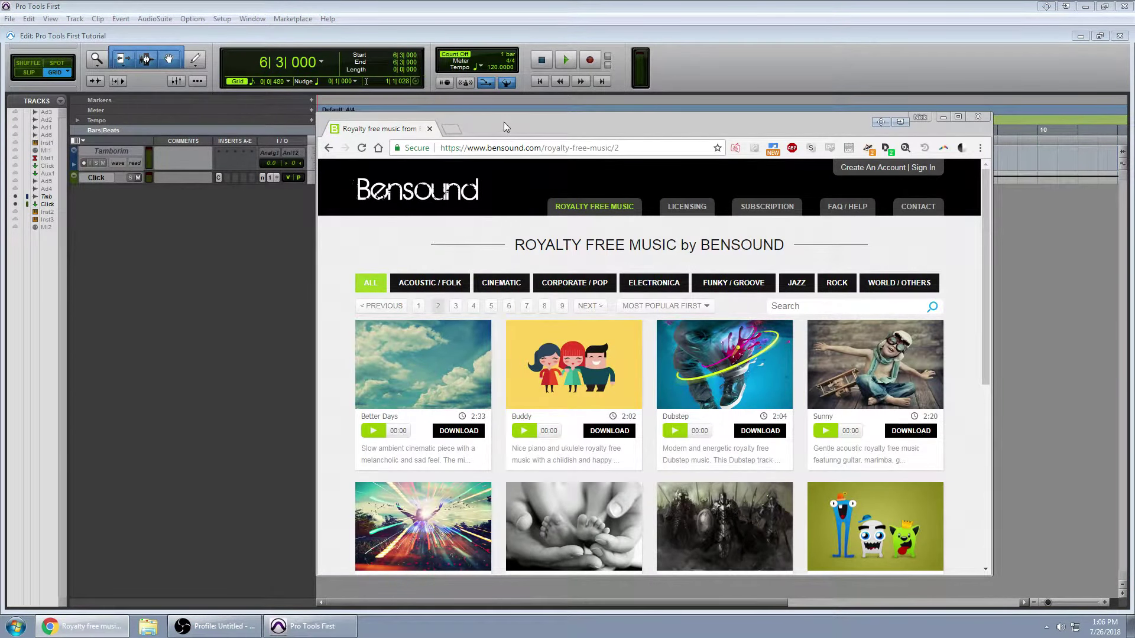
drag(512, 120, 523, 97)
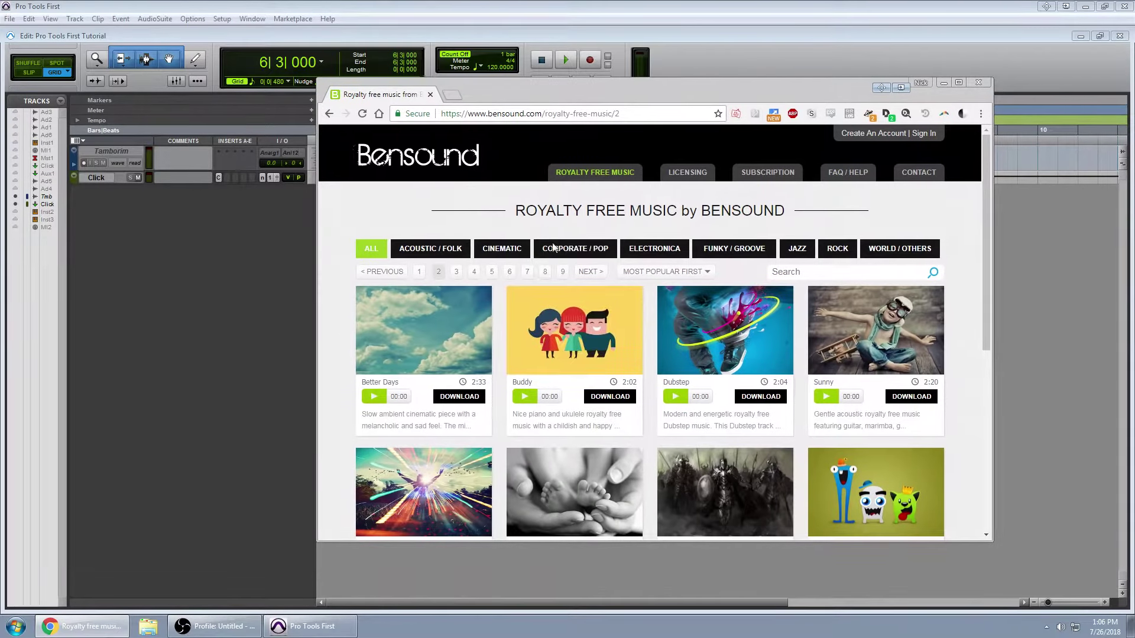
scroll(601, 326, down, 2)
scroll(601, 325, down, 2)
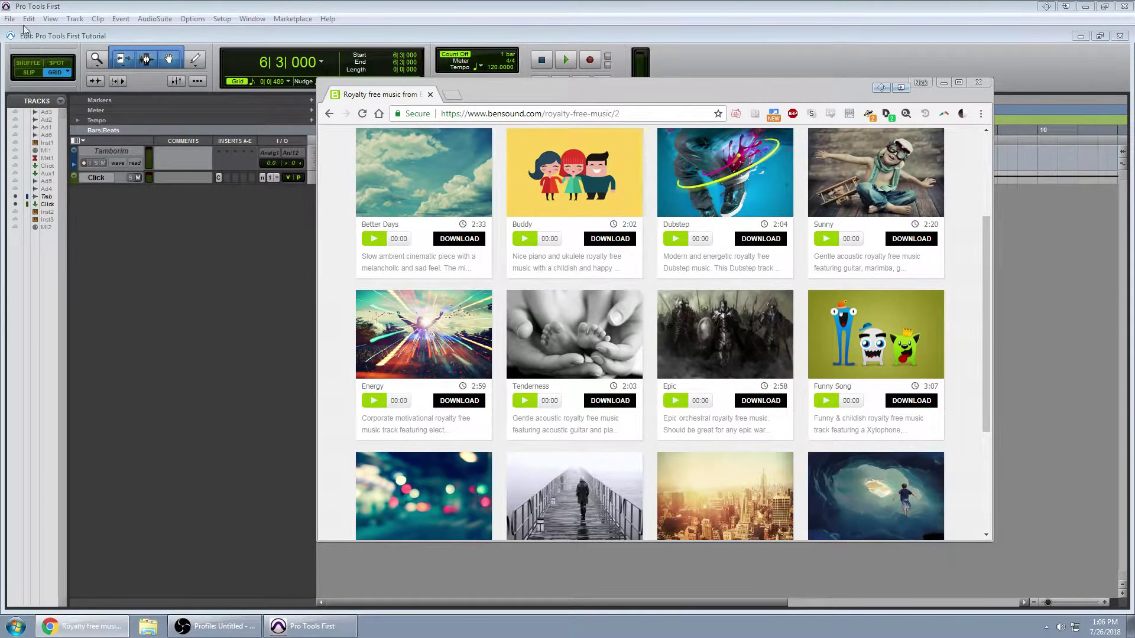
click(214, 215)
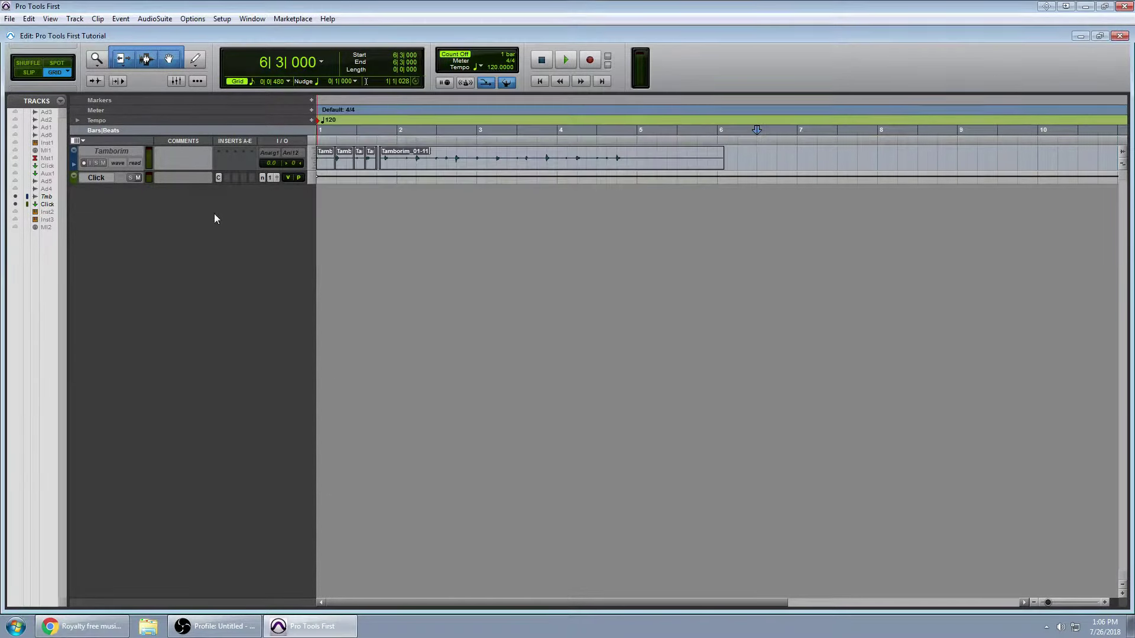
- Import bensound-epic.mp3 from the Downloads folder as a new audio track
click(10, 19)
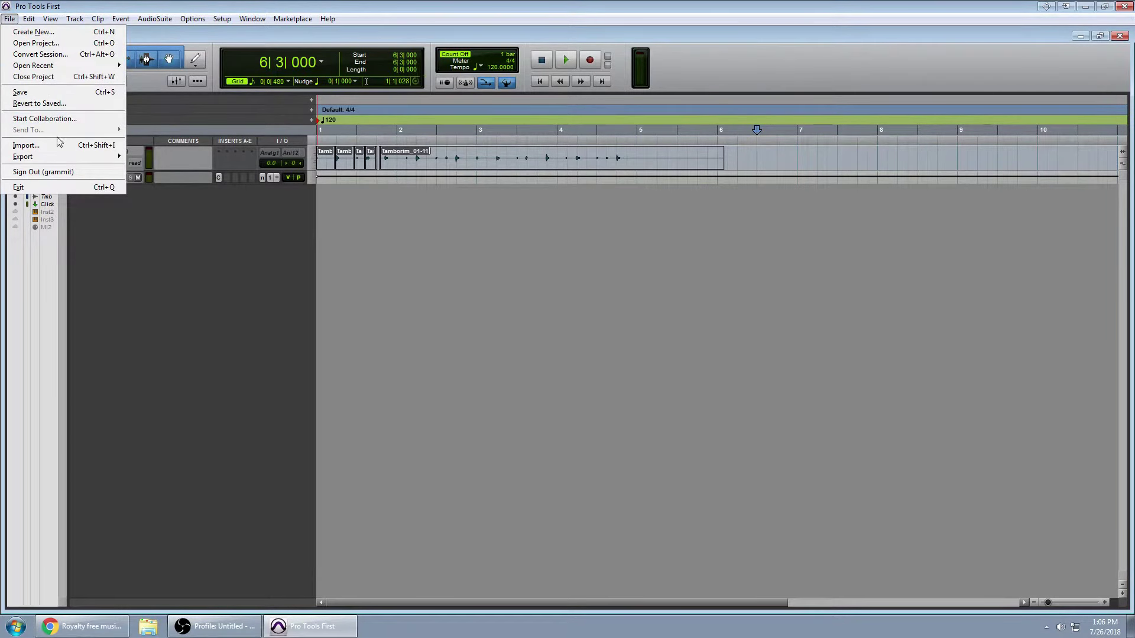
click(26, 145)
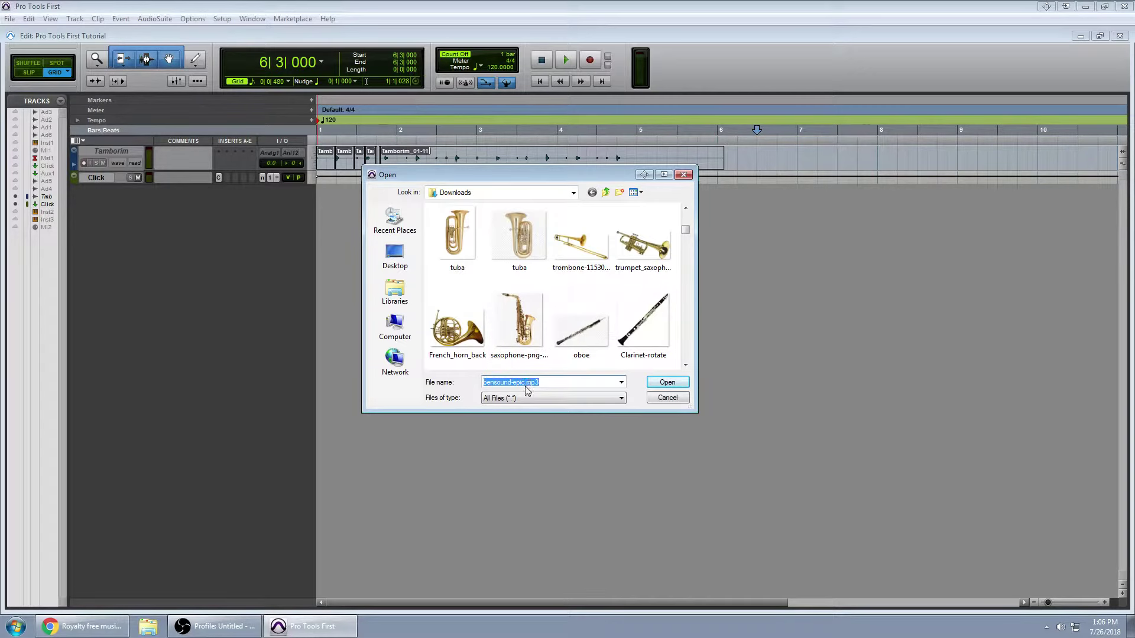
click(494, 384)
click(666, 384)
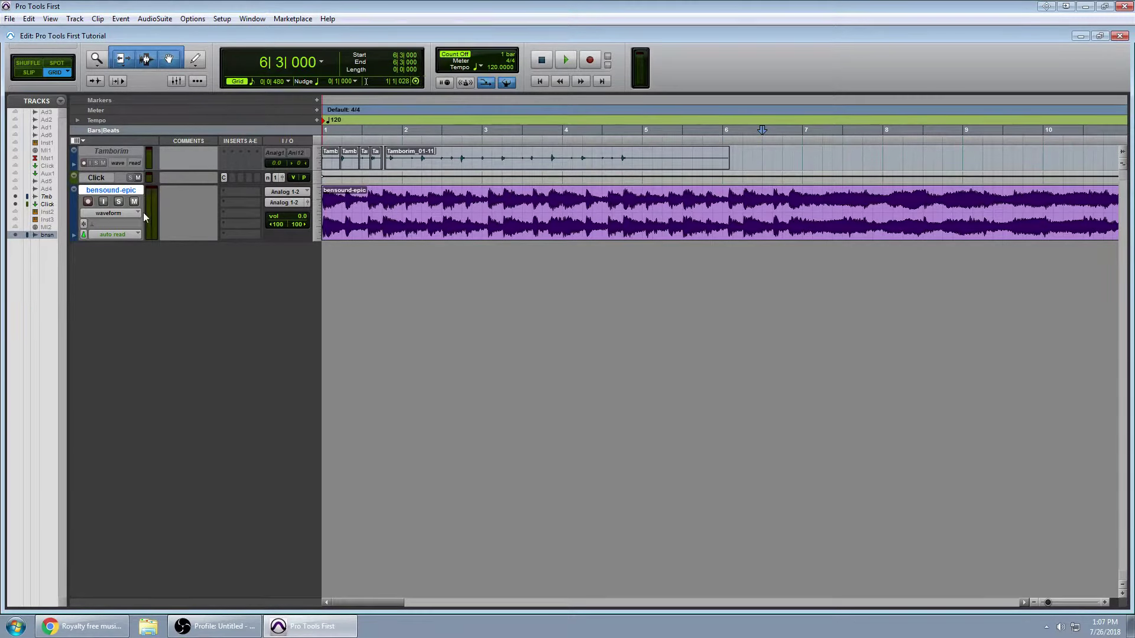
- Set the bensound-epic track's volume to -14.5 dB and play the song from the start and from about bar 2, beat 3
key(Return)
click(566, 60)
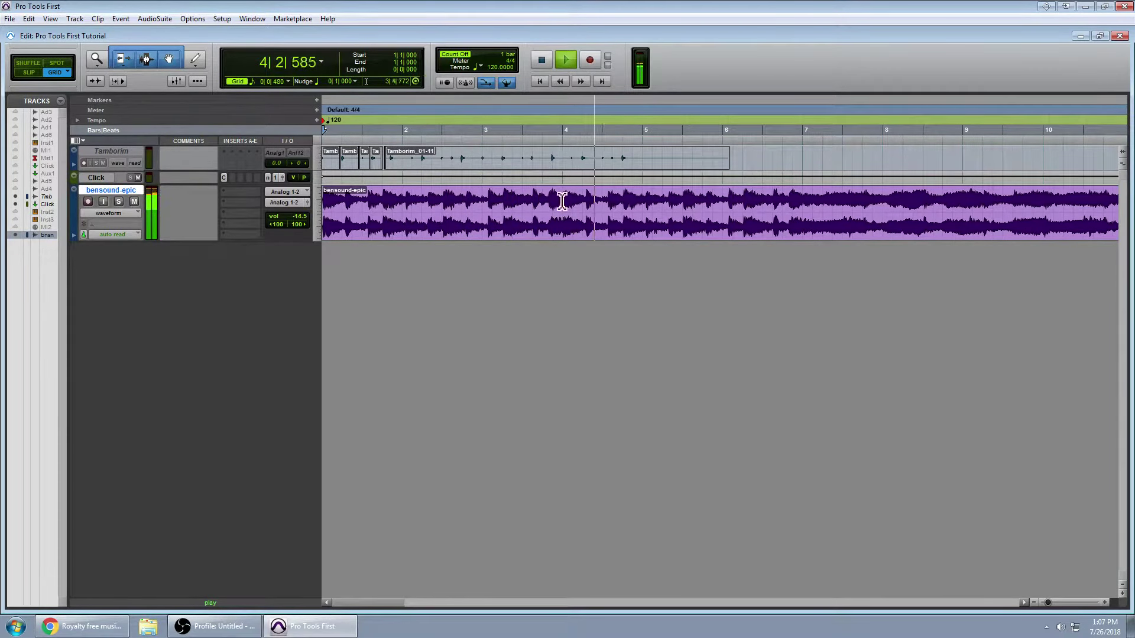
click(542, 61)
double_click(339, 213)
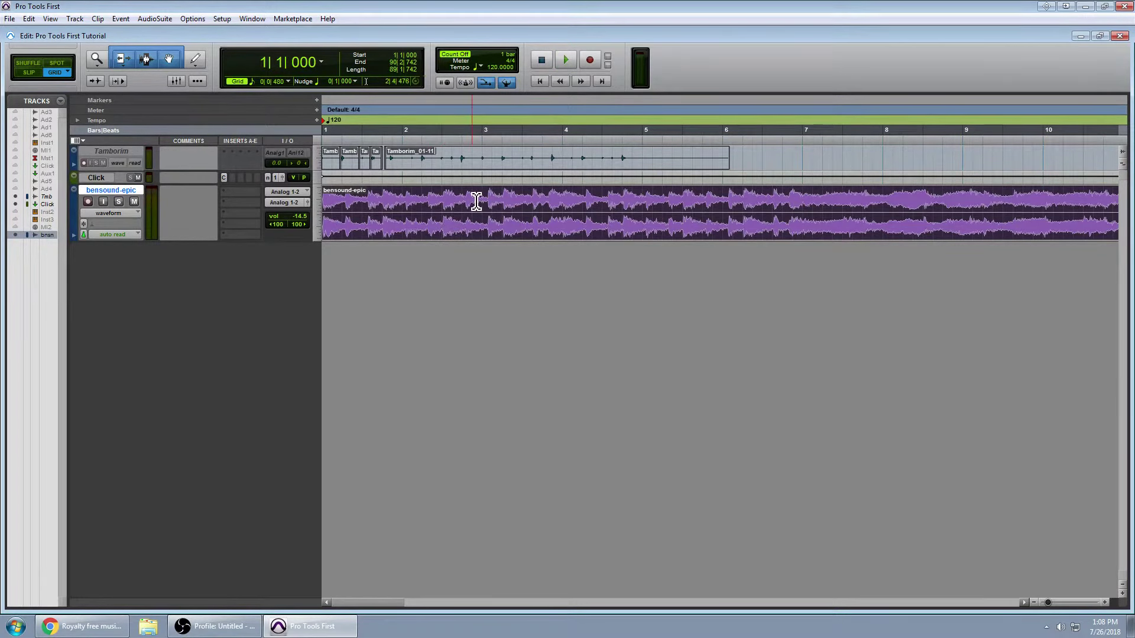
click(445, 202)
key(space)
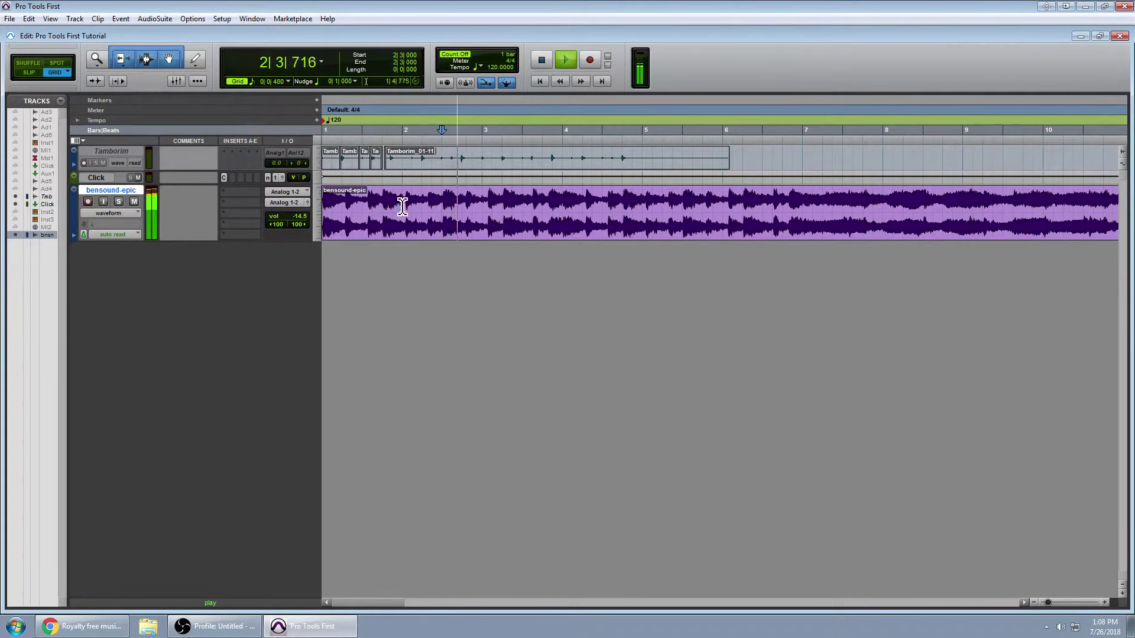
- Trim the start of the bensound-epic clip to 4|1|000 and move the clip back to 1|1|000
key(ctrl+z)
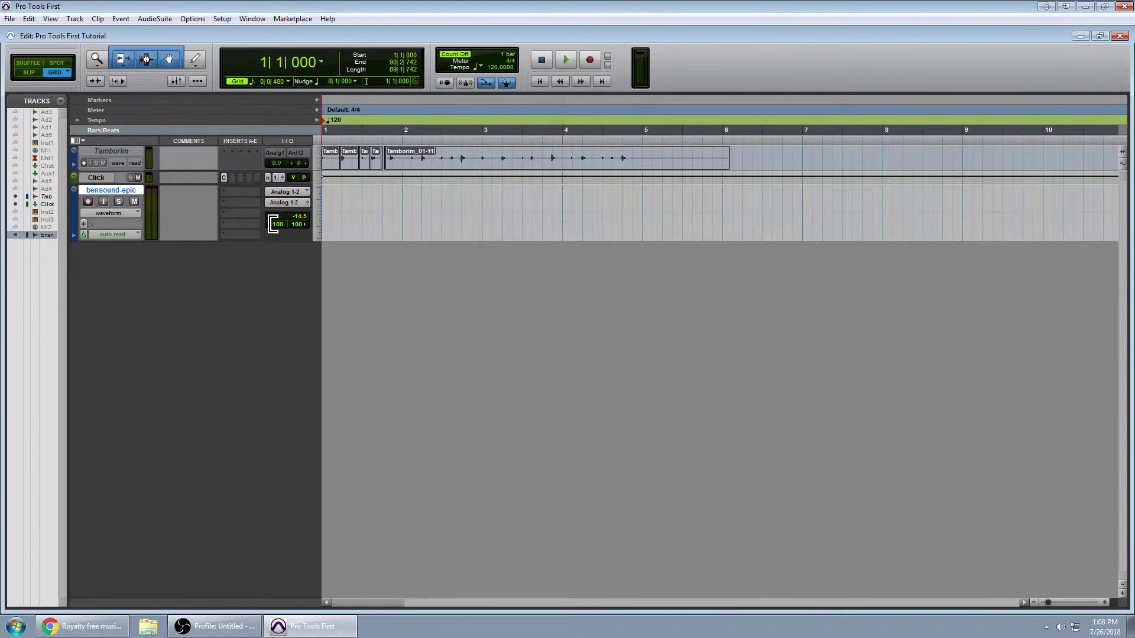
key(ctrl+shift+z)
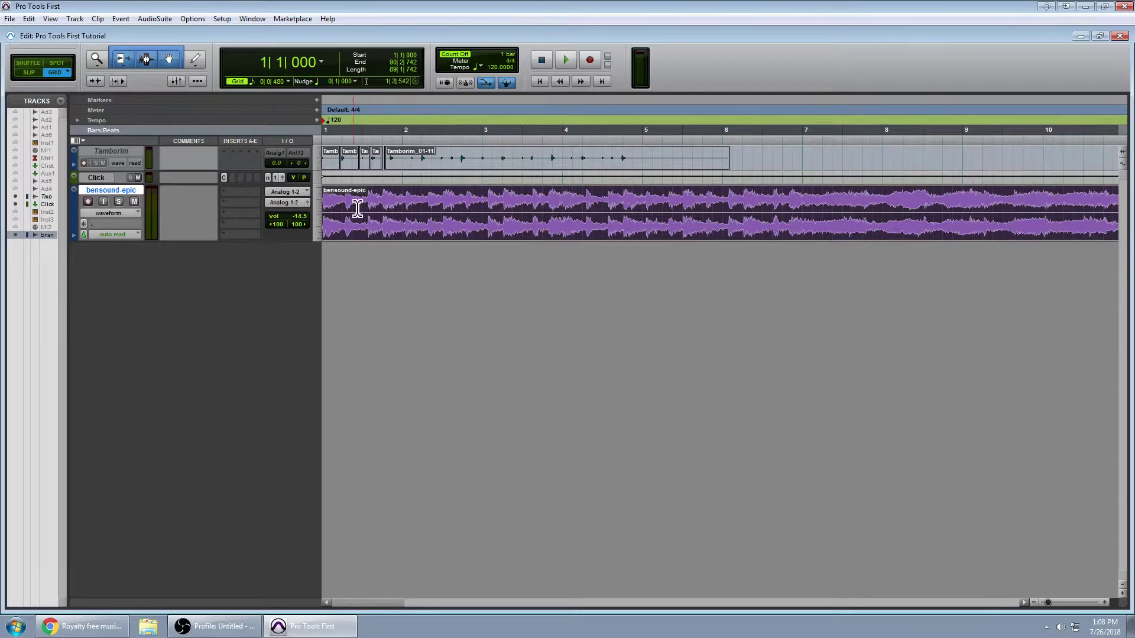
key(ctrl+z)
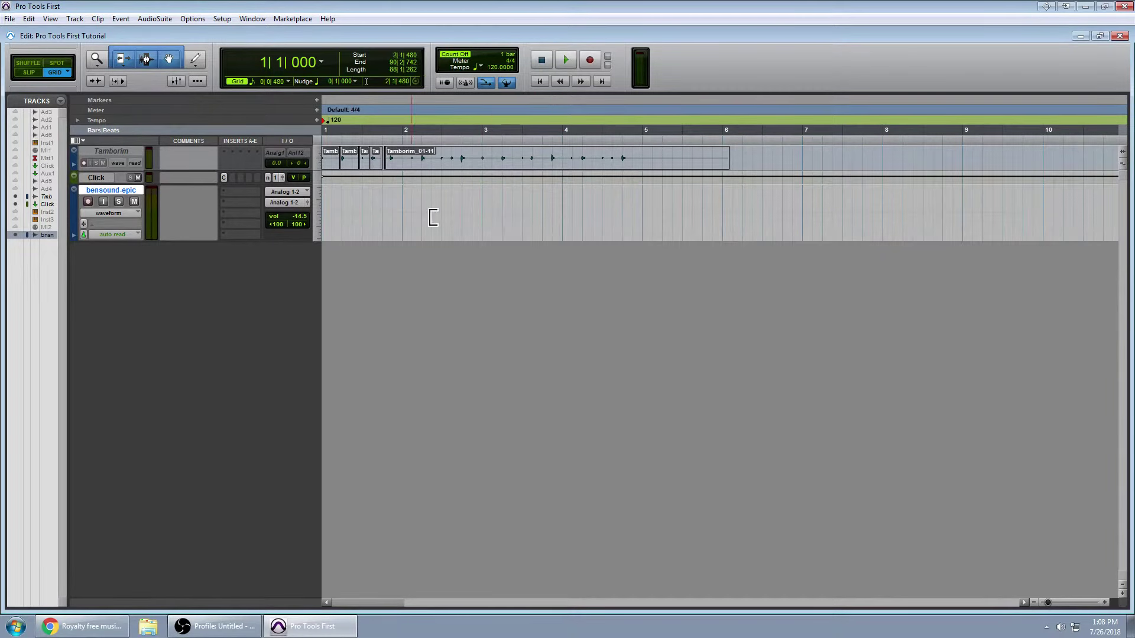
key(ctrl+shift+z)
drag(612, 221, 324, 228)
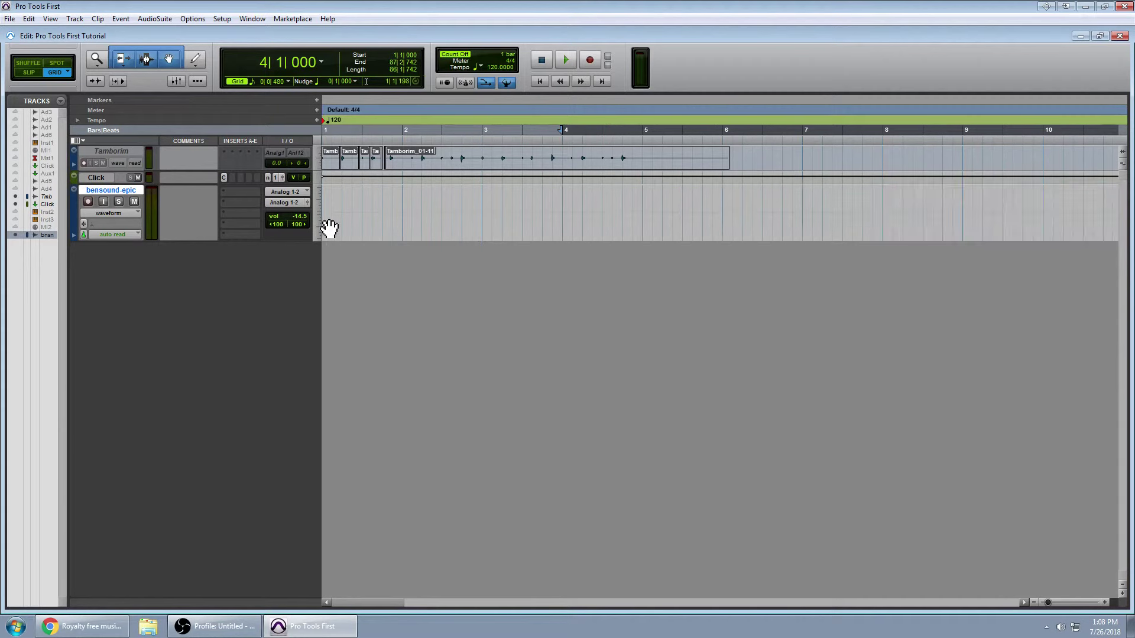
- Play the trimmed bensound-epic clip from the beginning of the timeline to find a section to cut
key(space)
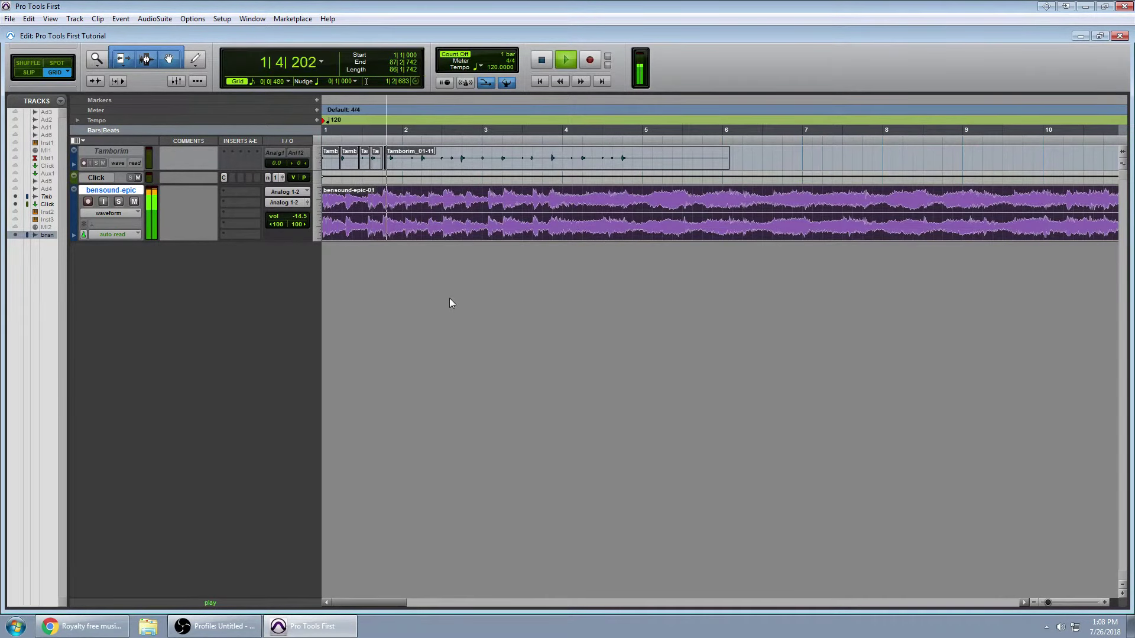
key(space)
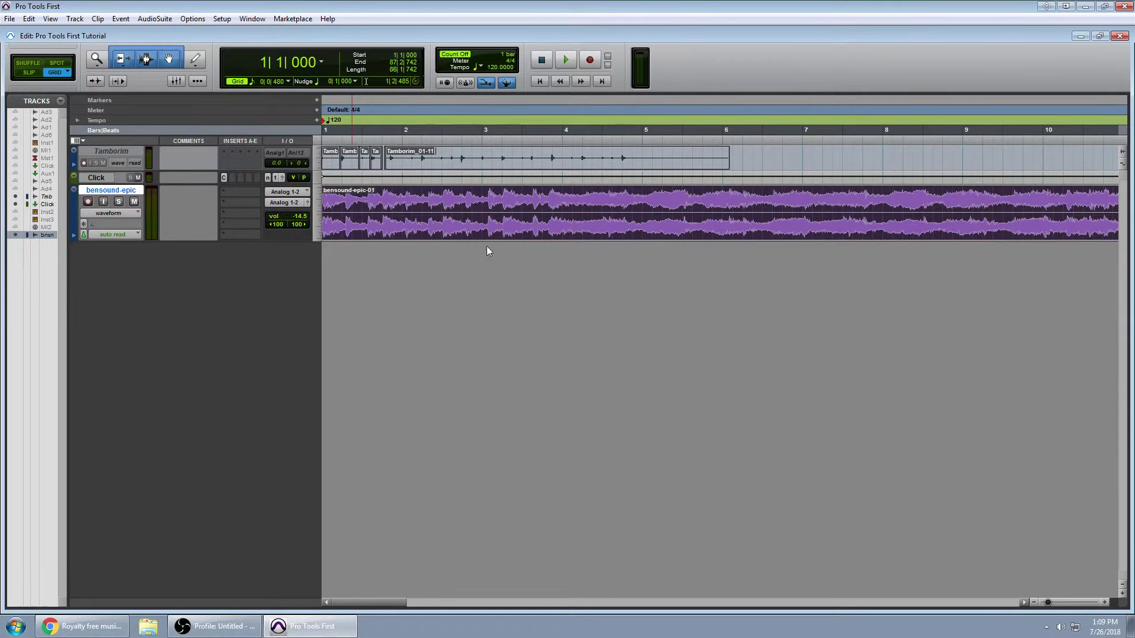
key(space)
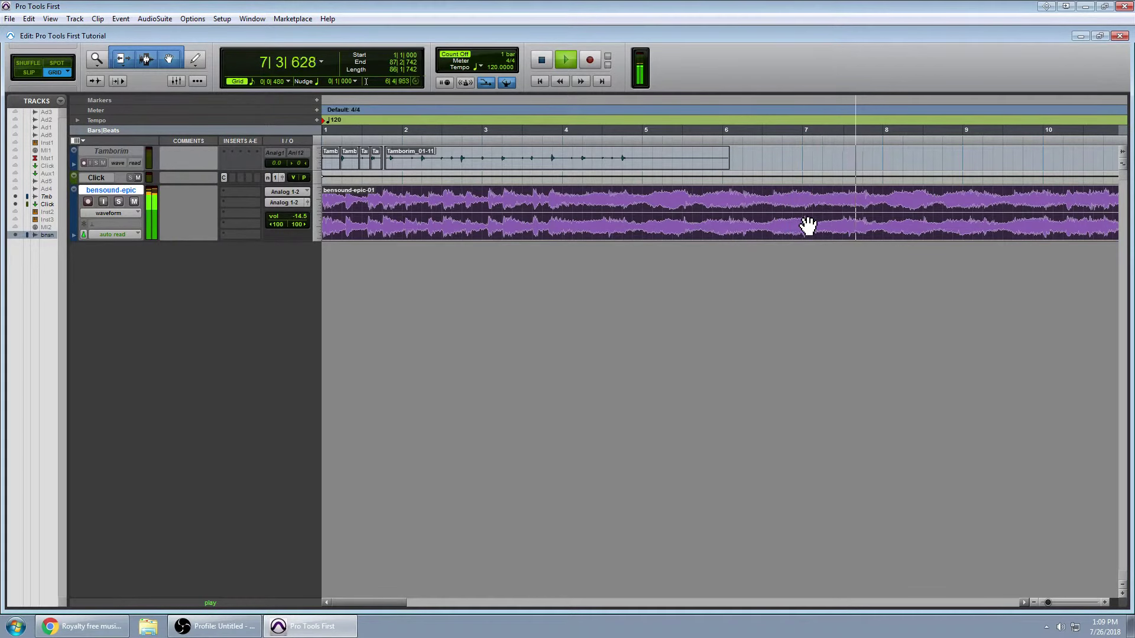
key(space)
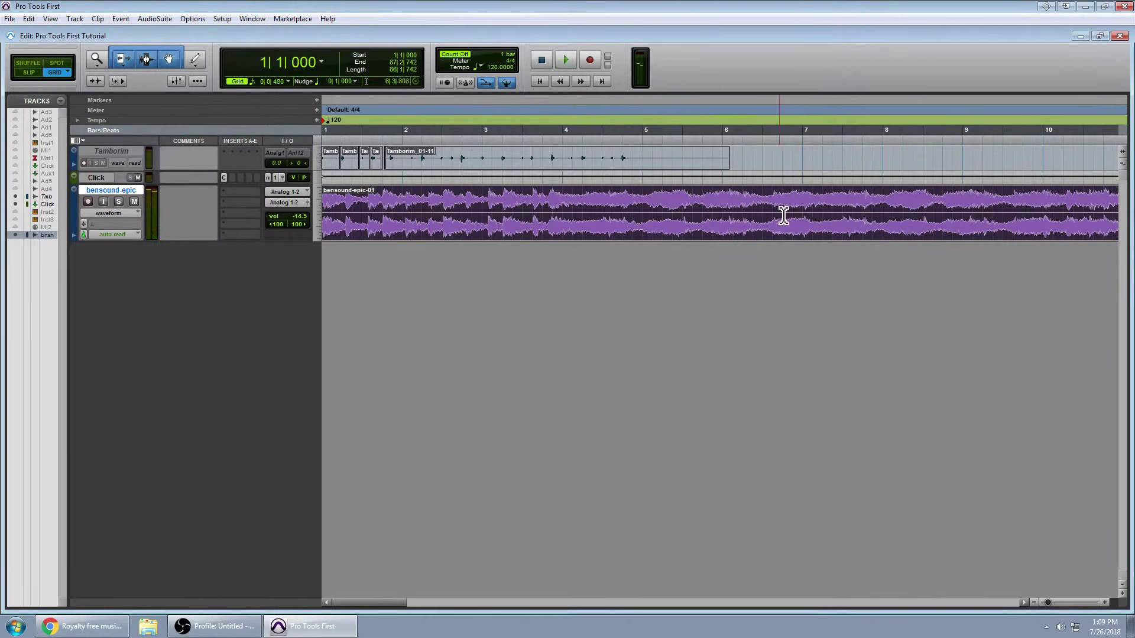
- Change the edit mode to Slip and place the edit cursor in the bensound-epic clip at about 3|4|291
click(804, 204)
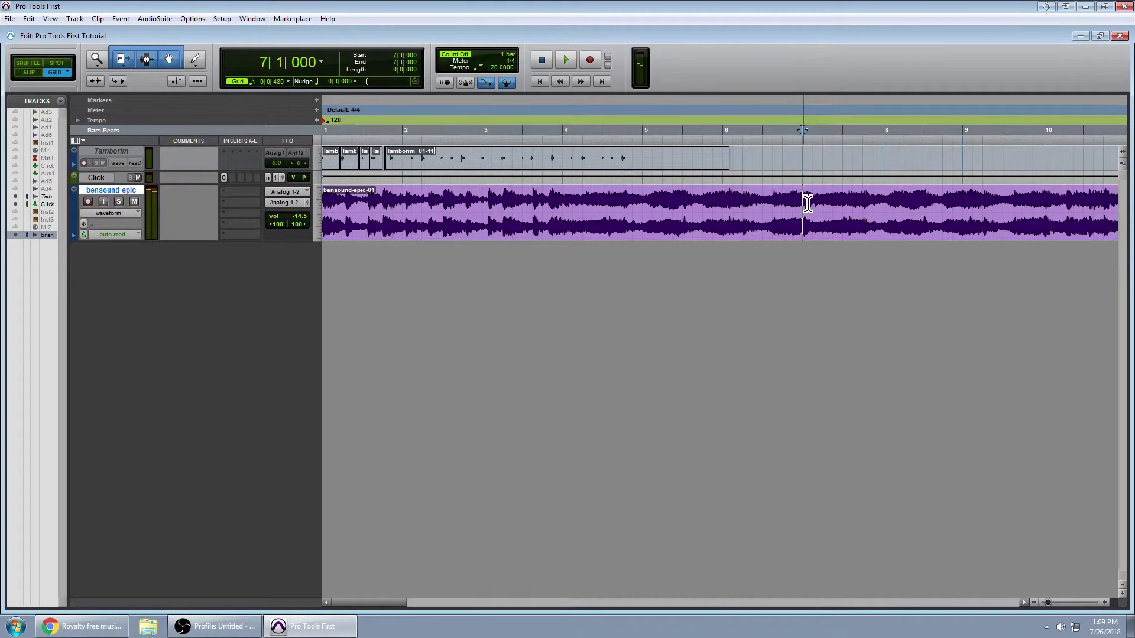
click(552, 204)
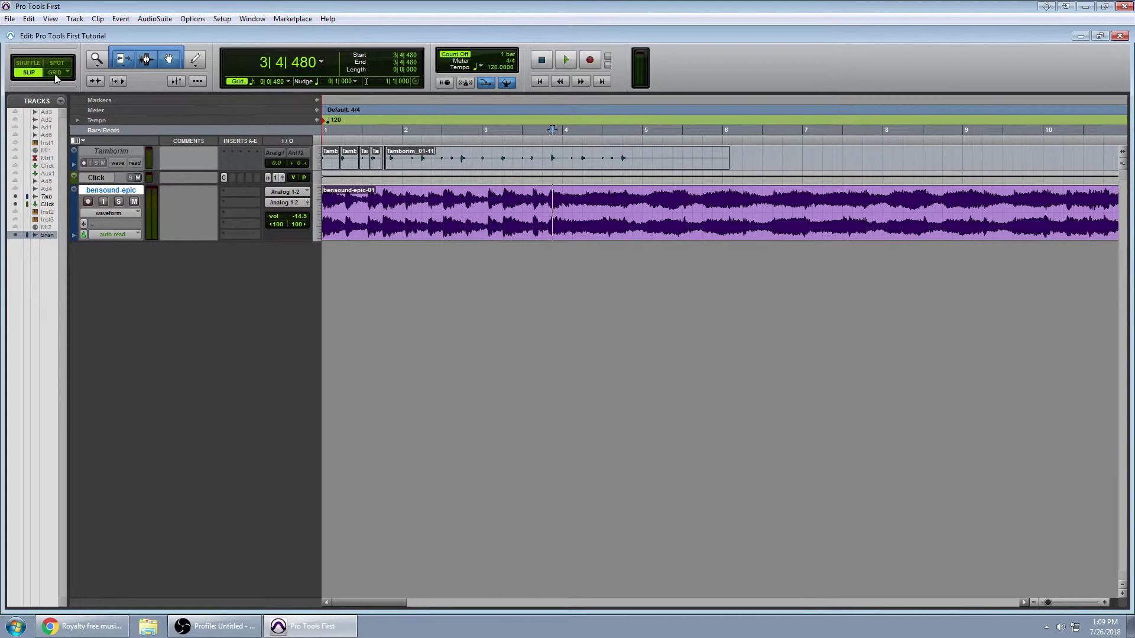
click(548, 204)
key(ctrl+e)
key(ctrl+bracketright)
key(ctrl+bracketright)
key(ctrl+bracketright)
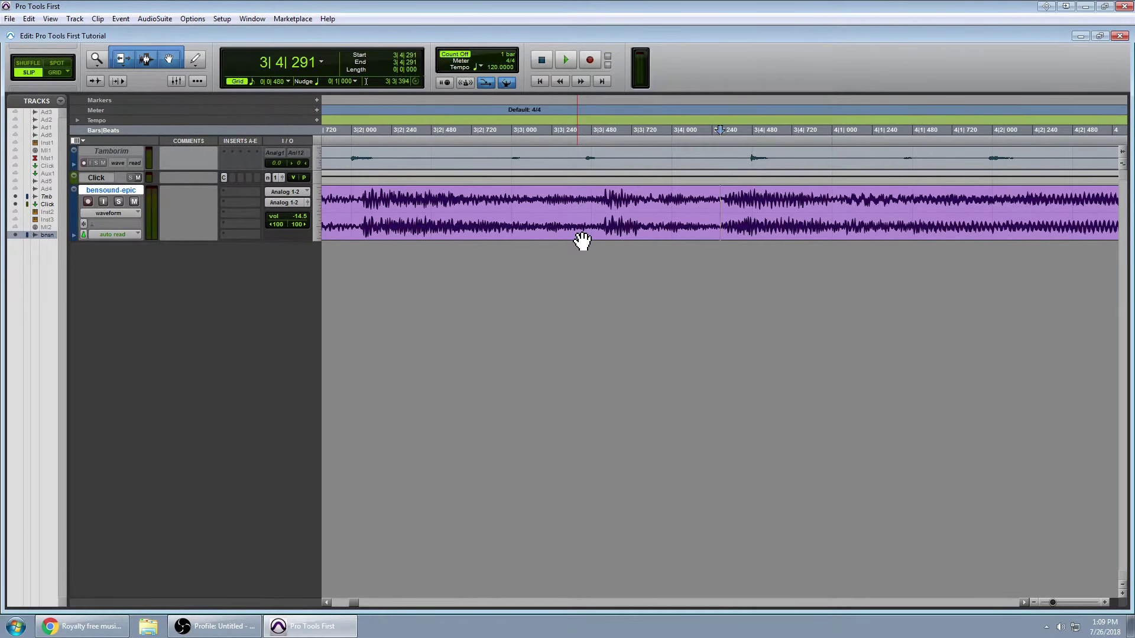
- Play from the edit cursor to find the cut point and separate the bensound-epic clip at about 4|1|049
key(space)
click(840, 201)
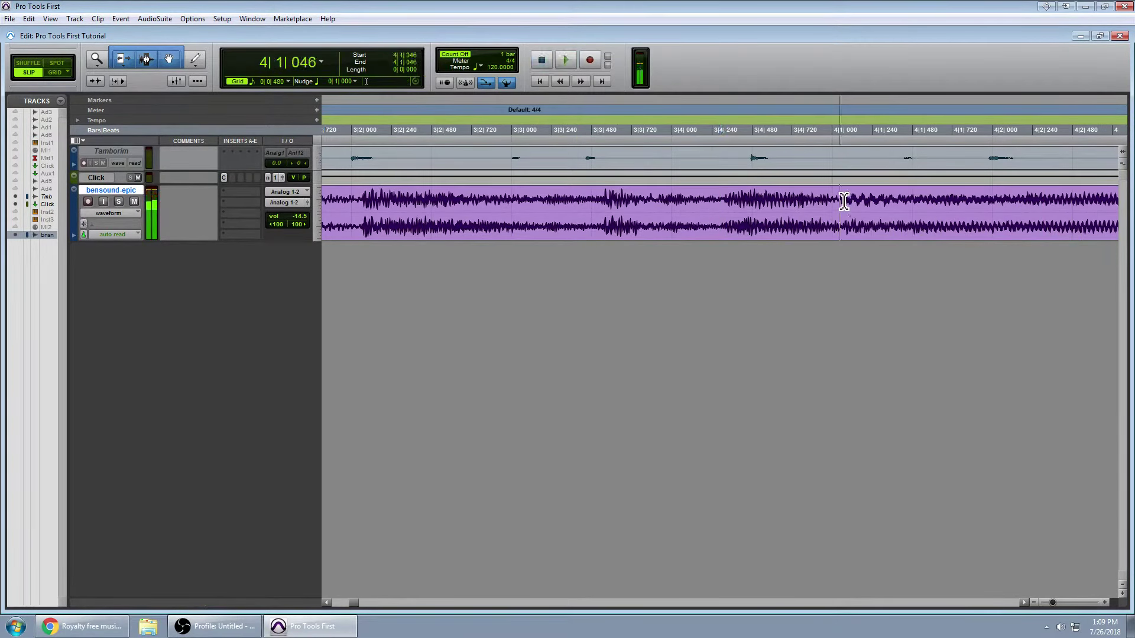
key(space)
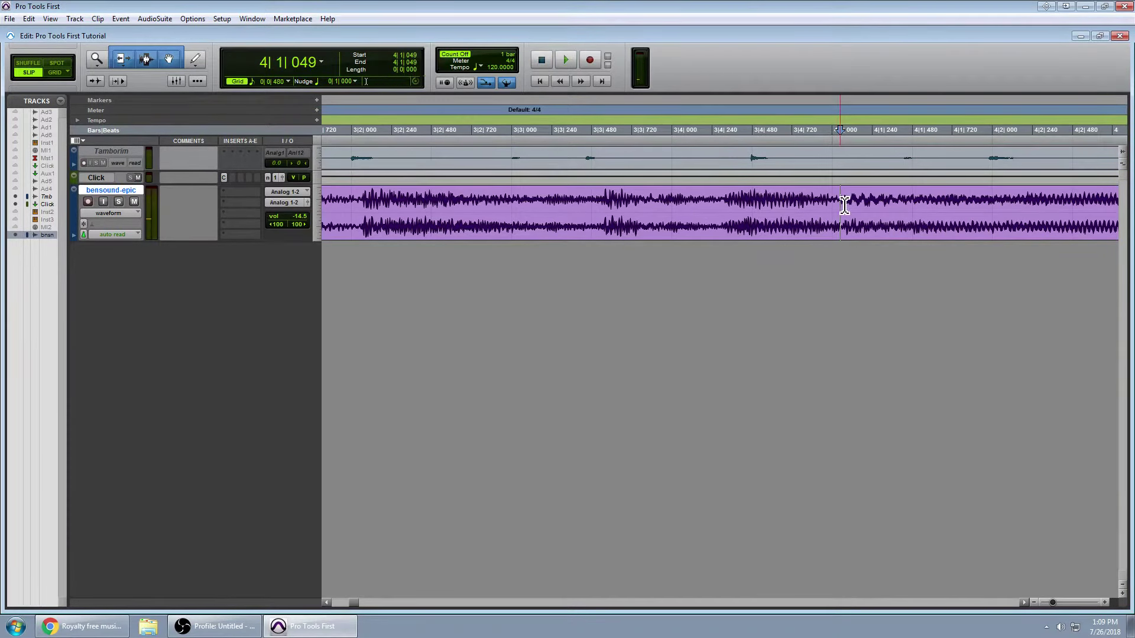
key(ctrl+e)
- Play the music after the split, from about 4|1|308 past bar 7, to find the end of the unwanted section
scroll(747, 250, right, 5)
scroll(686, 258, down, 3)
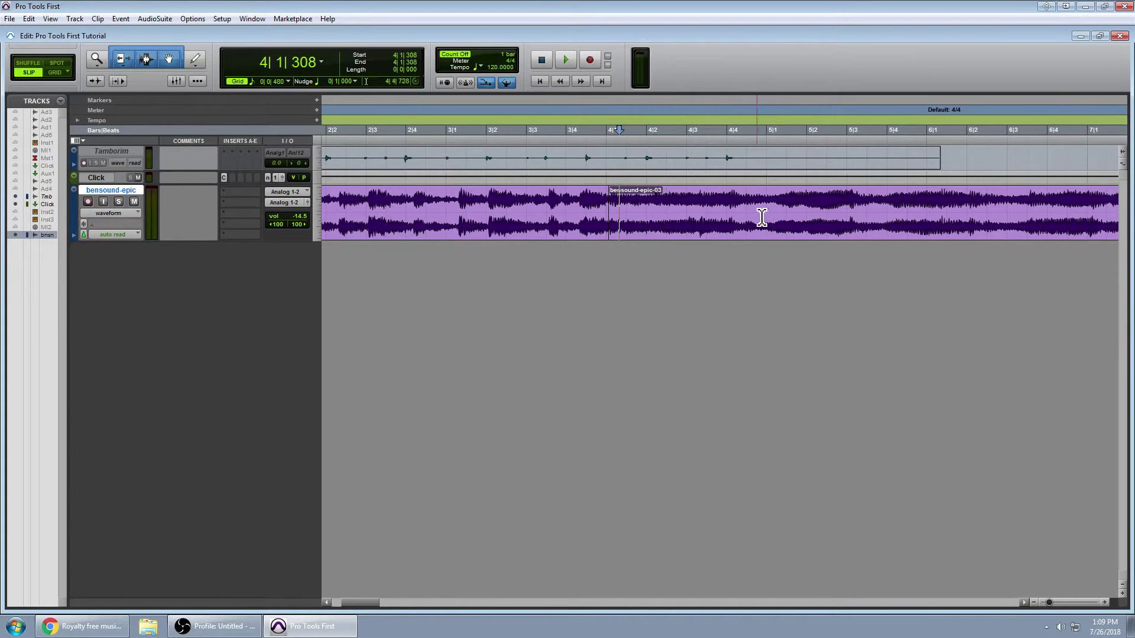
key(space)
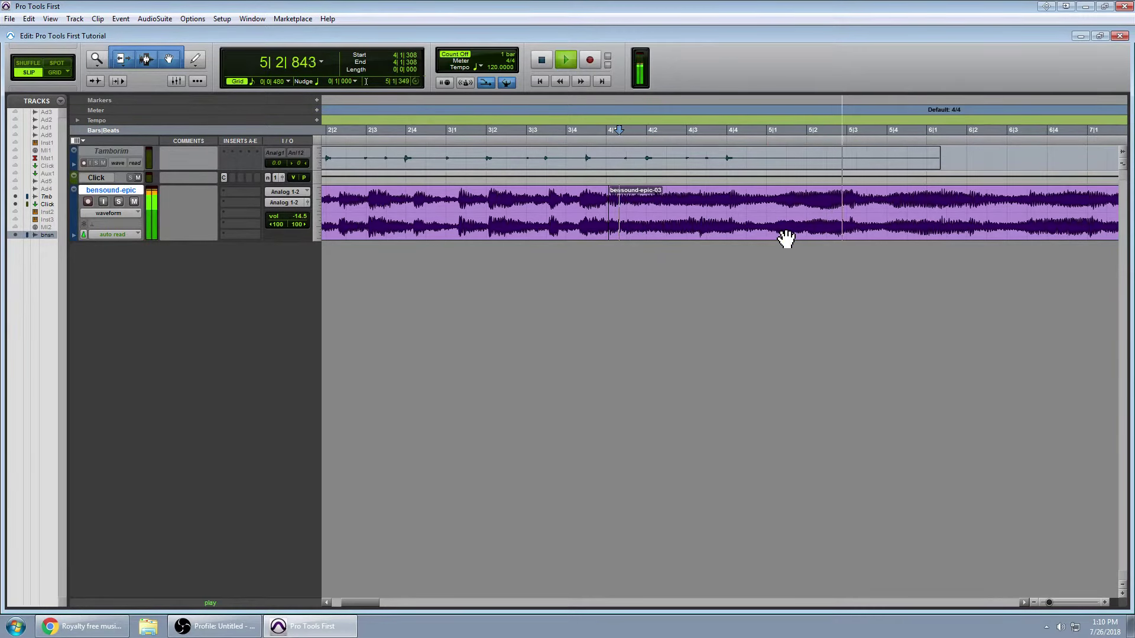
key(ctrl+bracketleft)
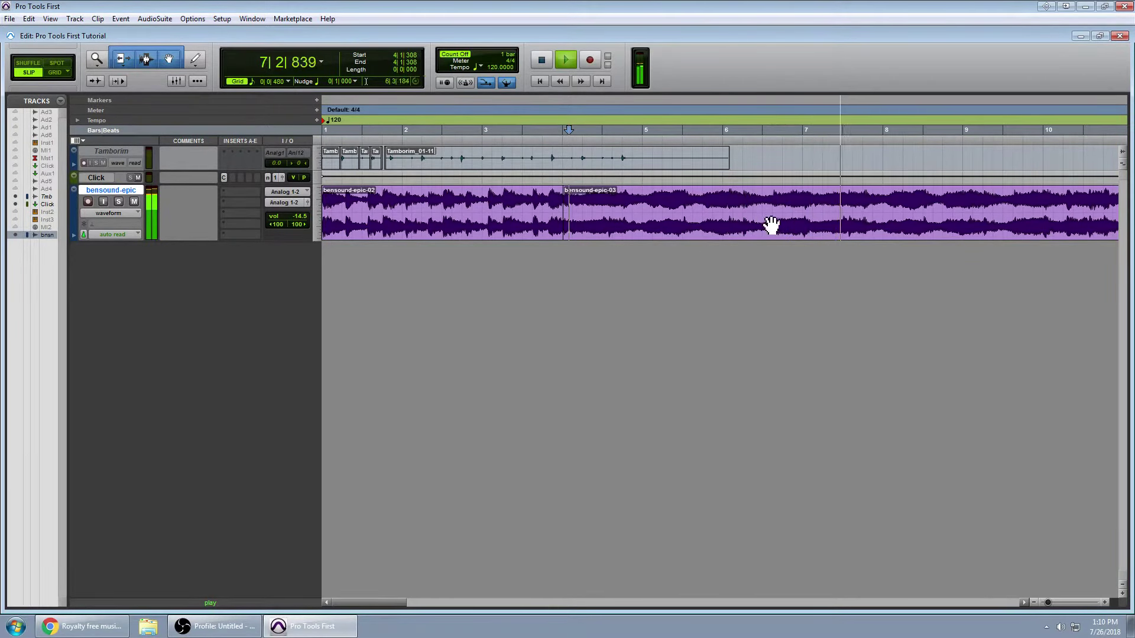
key(space)
- Replay the music from about 6|3|128 and separate the second clip at about 7|1|078
click(805, 201)
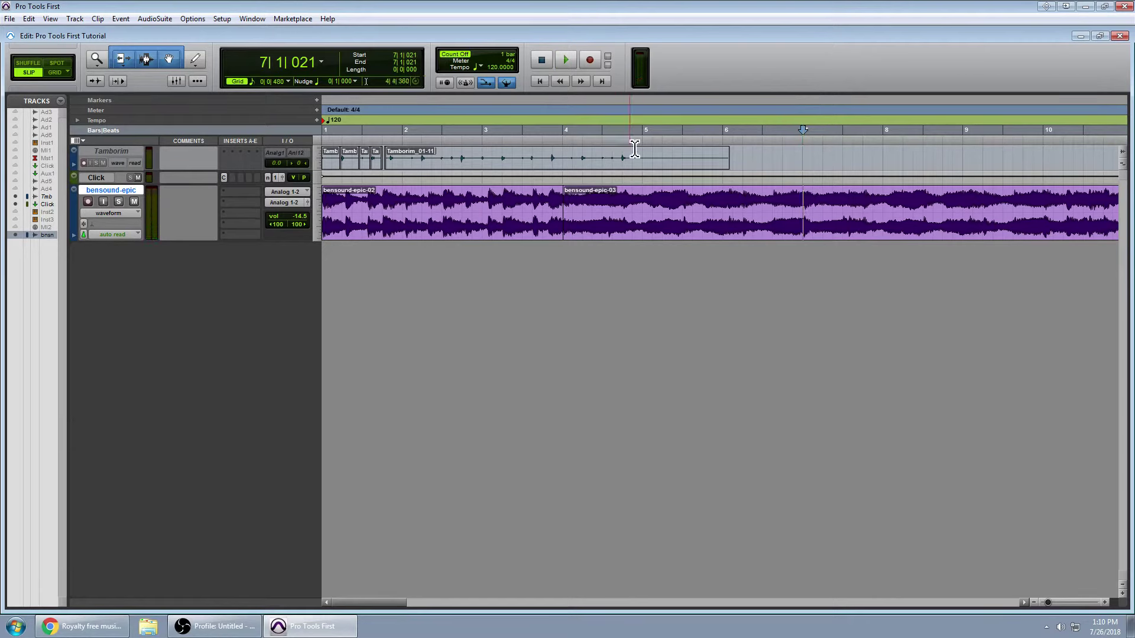
click(770, 203)
key(space)
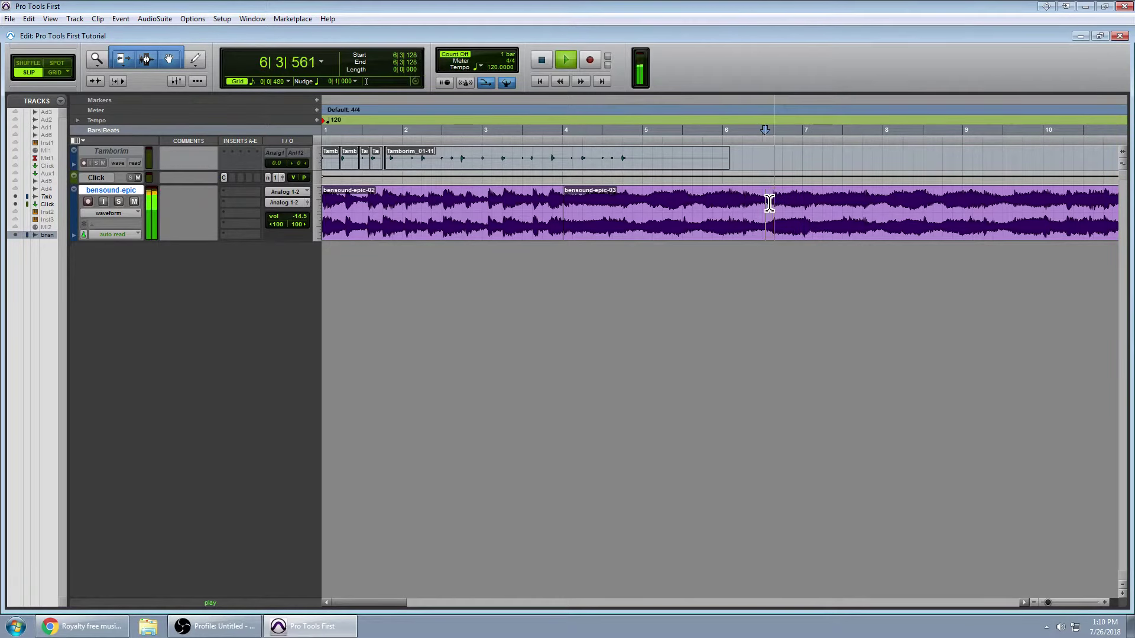
key(space)
click(806, 199)
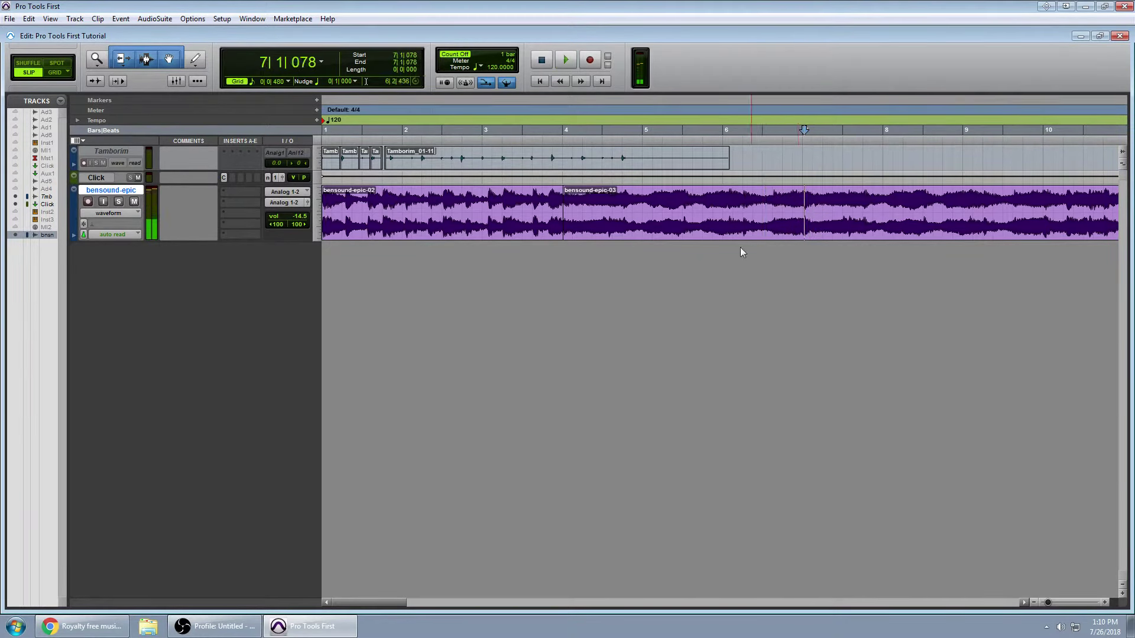
key(ctrl+e)
- Delete the middle bensound-epic clip between 4|1|049 and 7|1|078 and move the following clip back against the first one
click(717, 231)
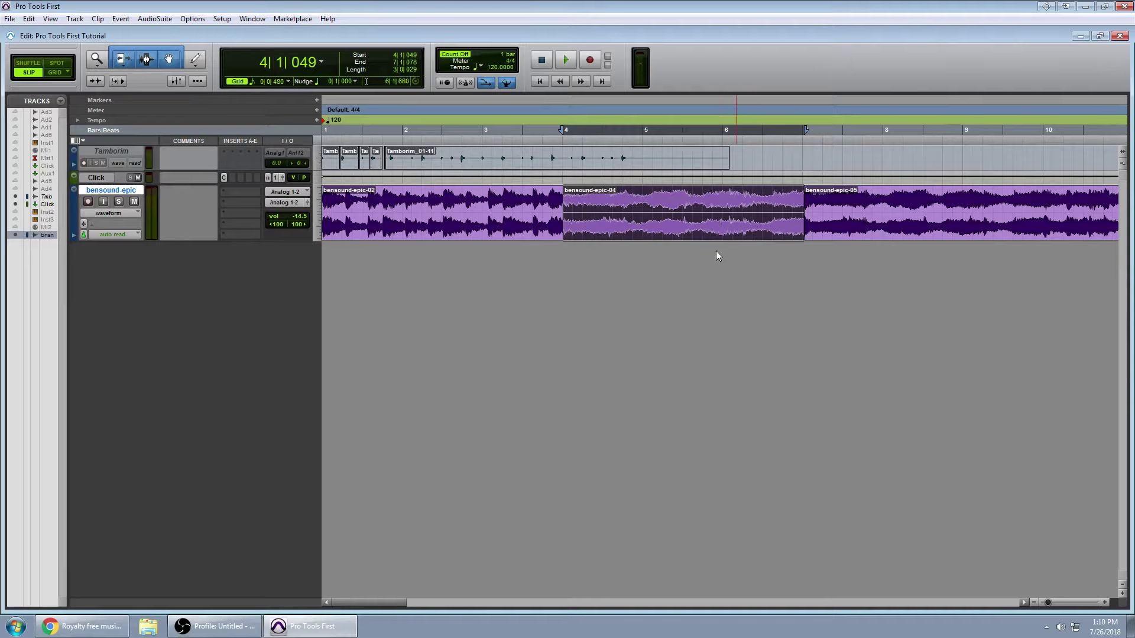
key(Delete)
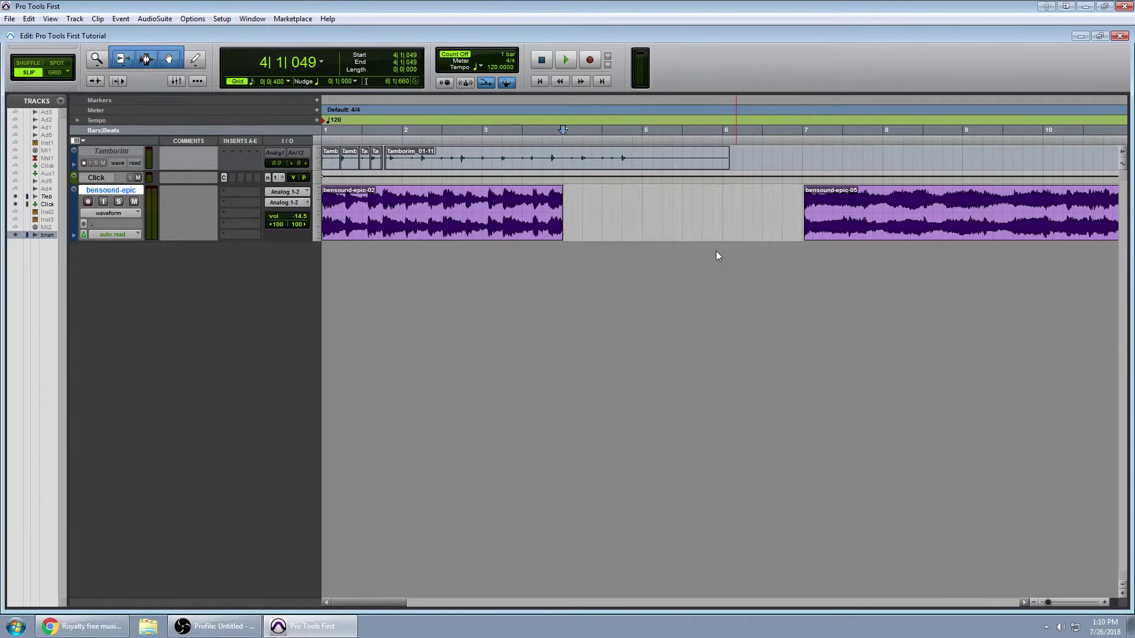
click(825, 223)
key(Delete)
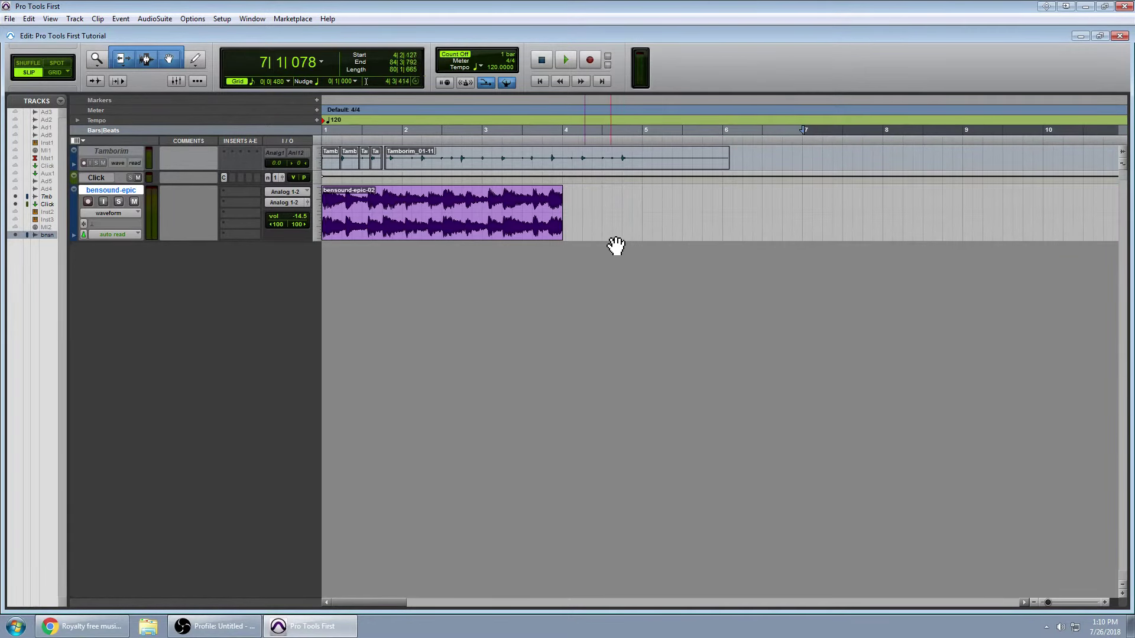
key(ctrl+v)
- Play across the join between the two bensound-epic clips from about 3|2|086 and again from about 3|4|772
click(504, 204)
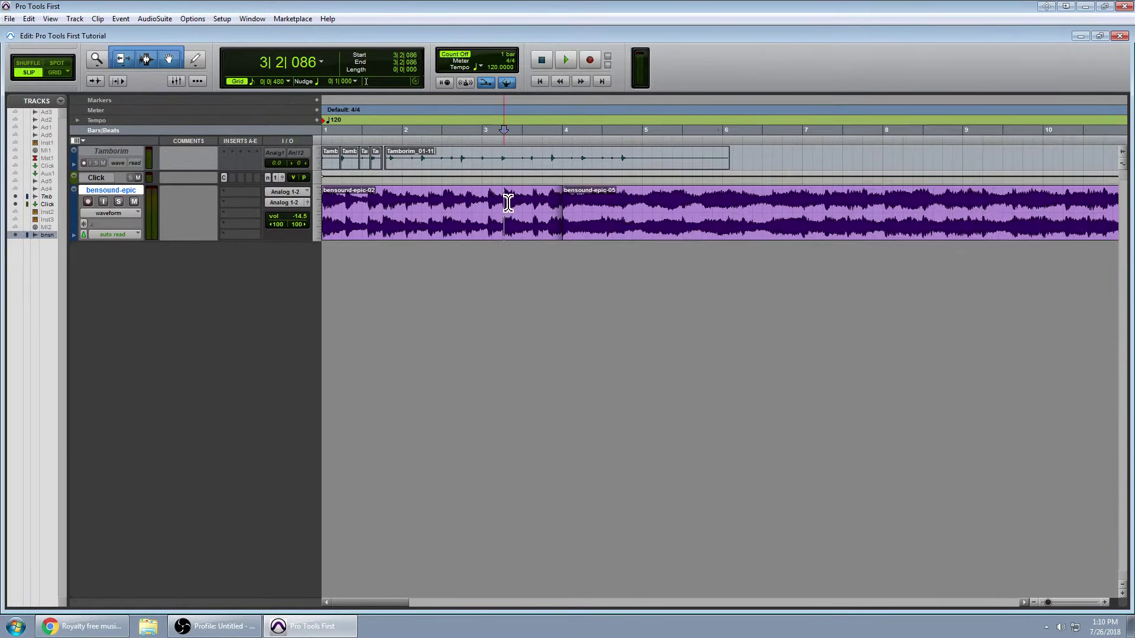
key(space)
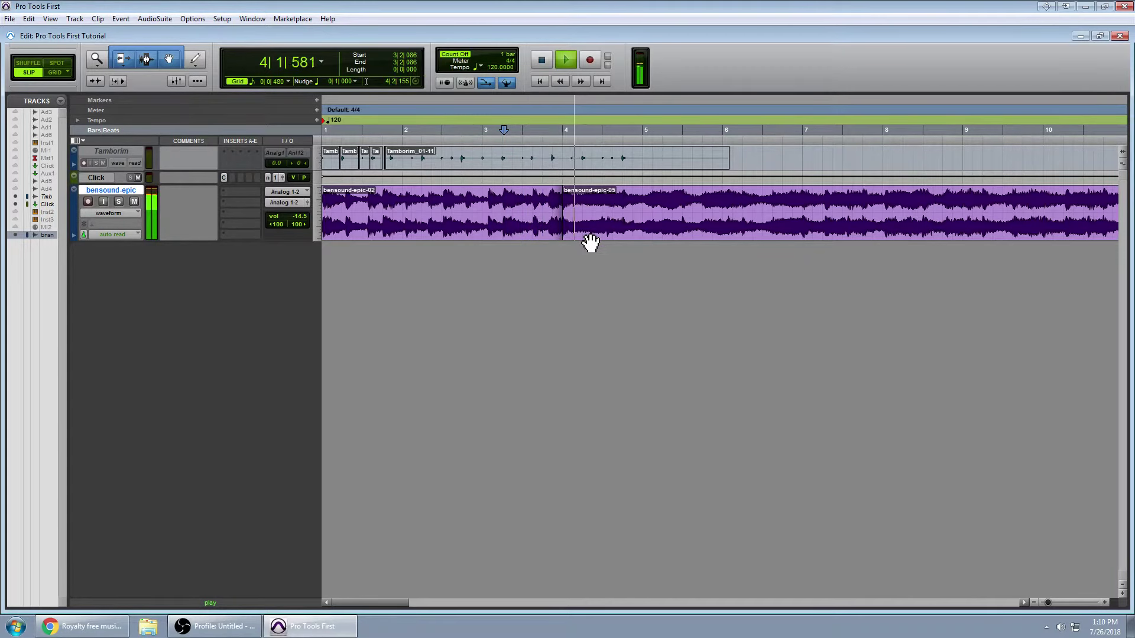
key(space)
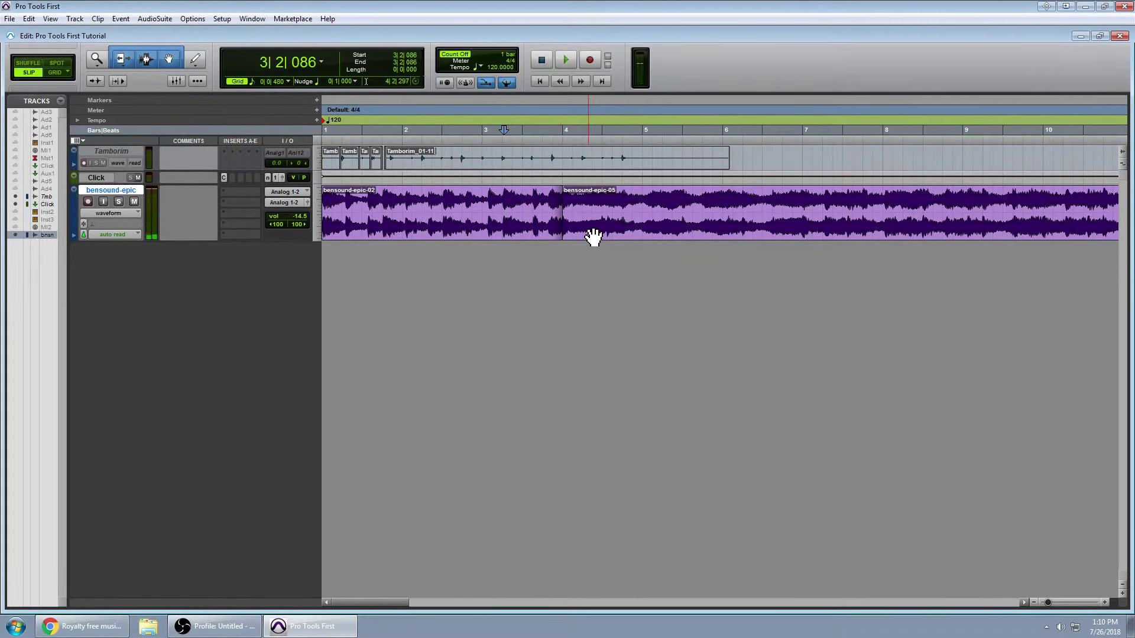
key(ctrl+])
key(ctrl+])
key(ctrl+[)
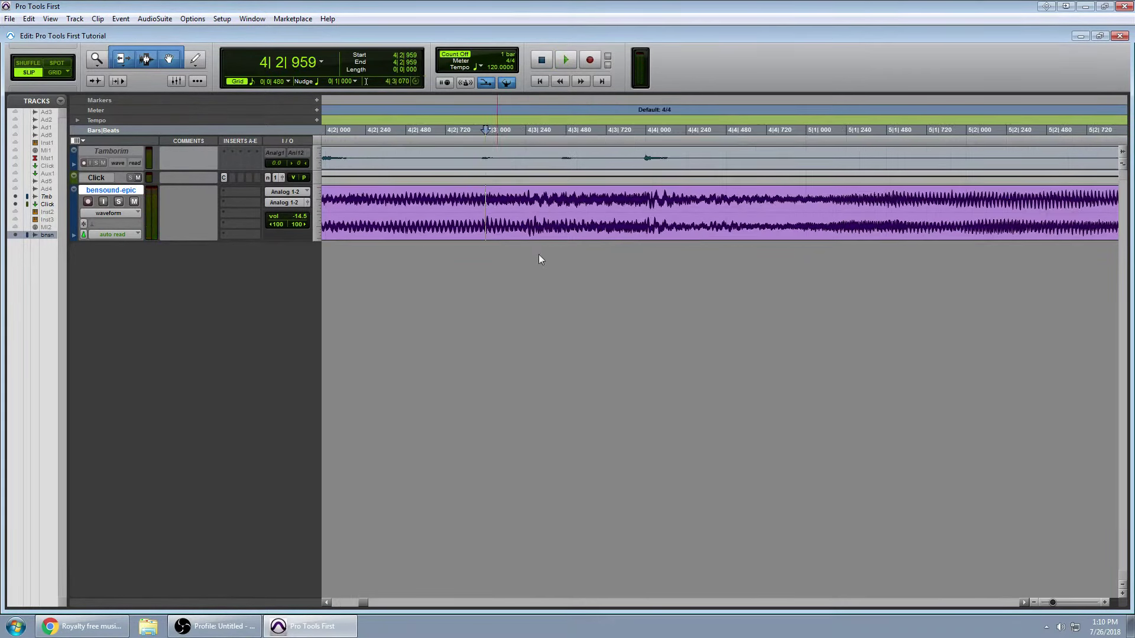
click(578, 201)
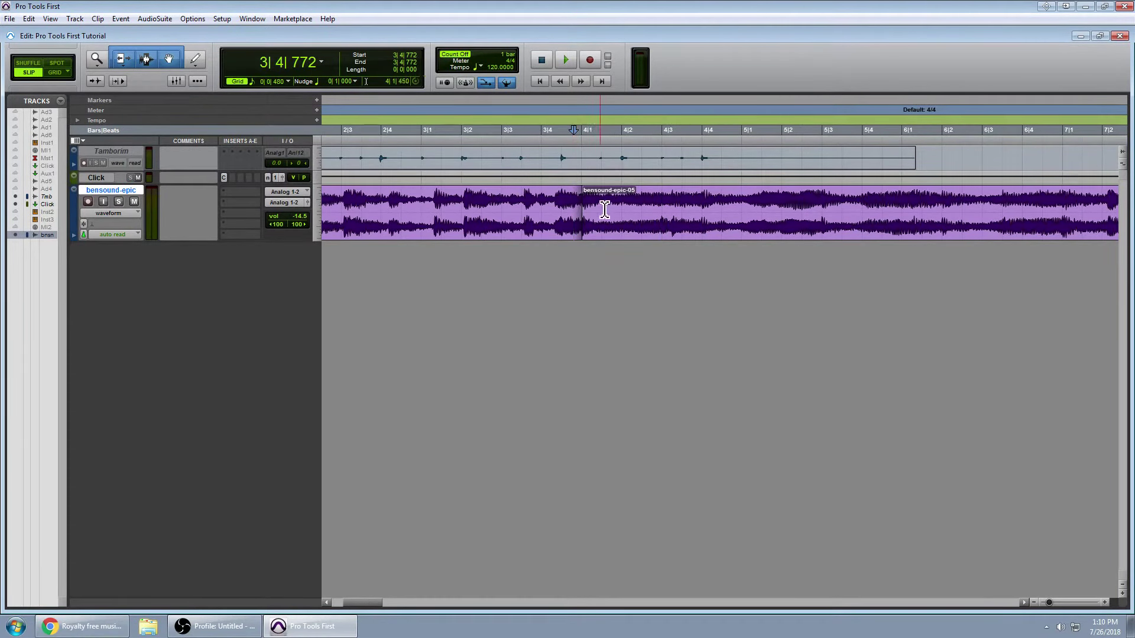
key(space)
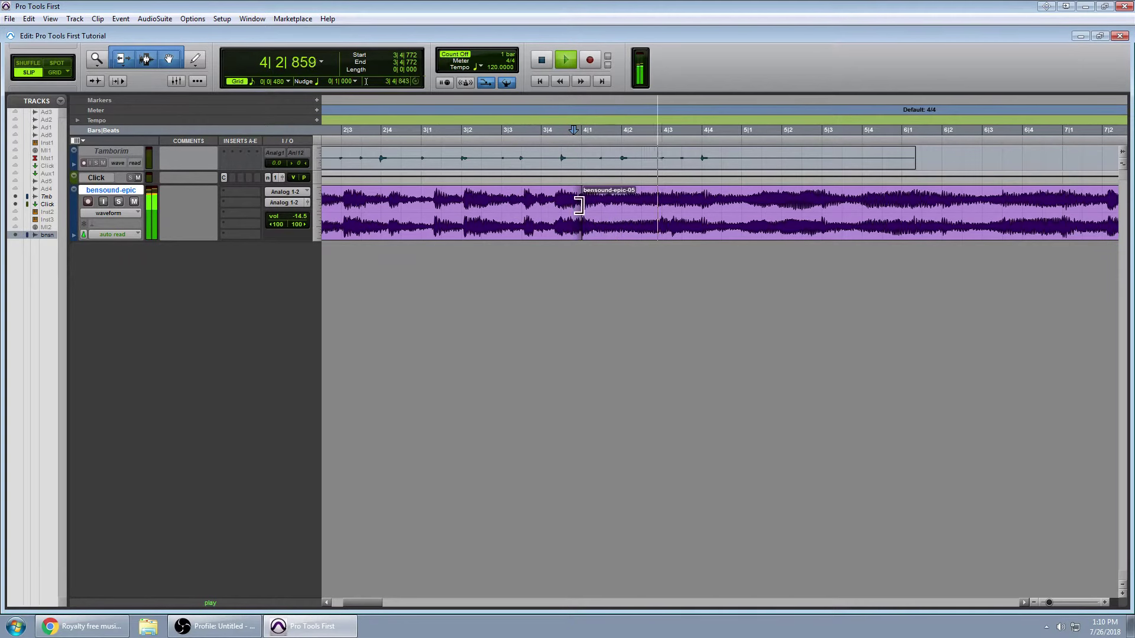
key(space)
- Try moving the second bensound-epic clip to start at about 4|1|195 and play the transition from about 3|4|188
key(ctrl+])
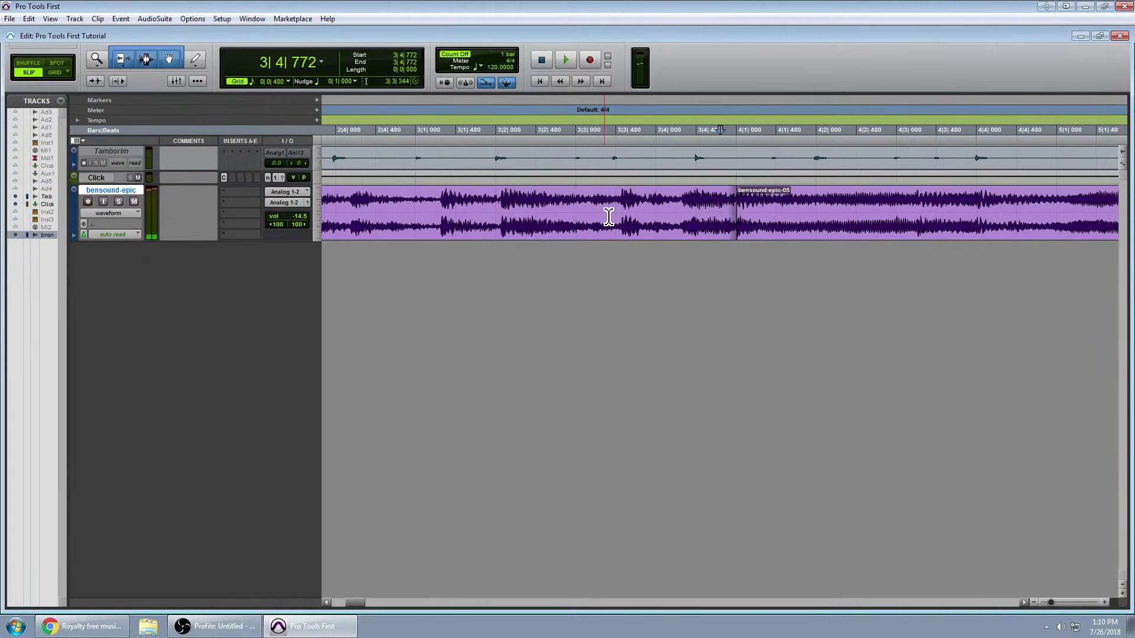
key(ctrl+])
click(773, 222)
key(Delete)
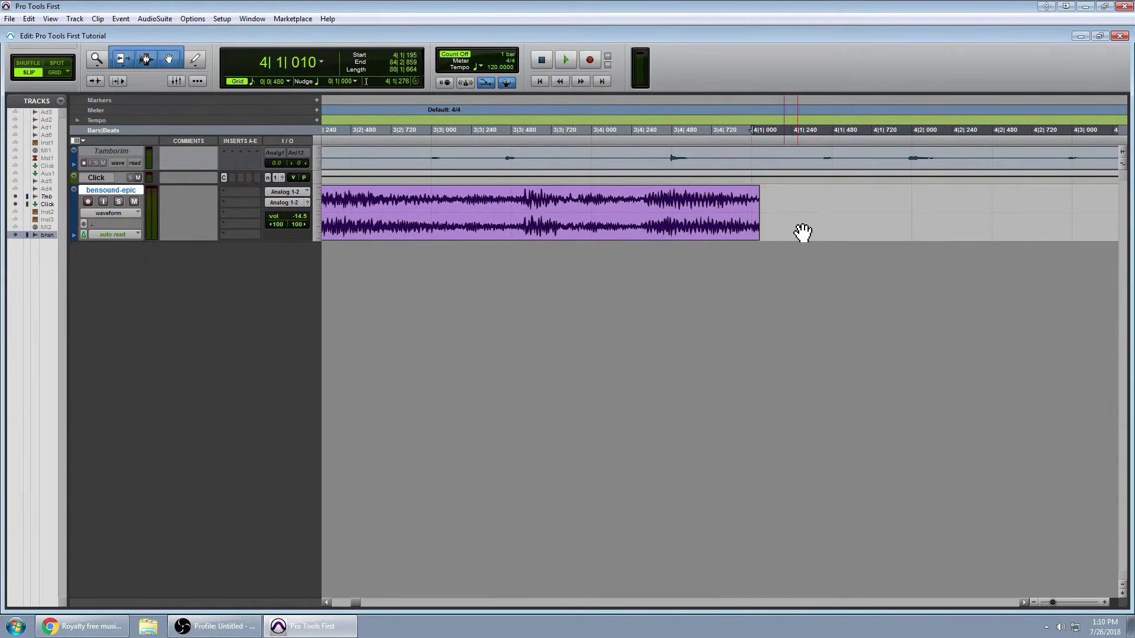
key(ctrl+z)
click(624, 201)
key(space)
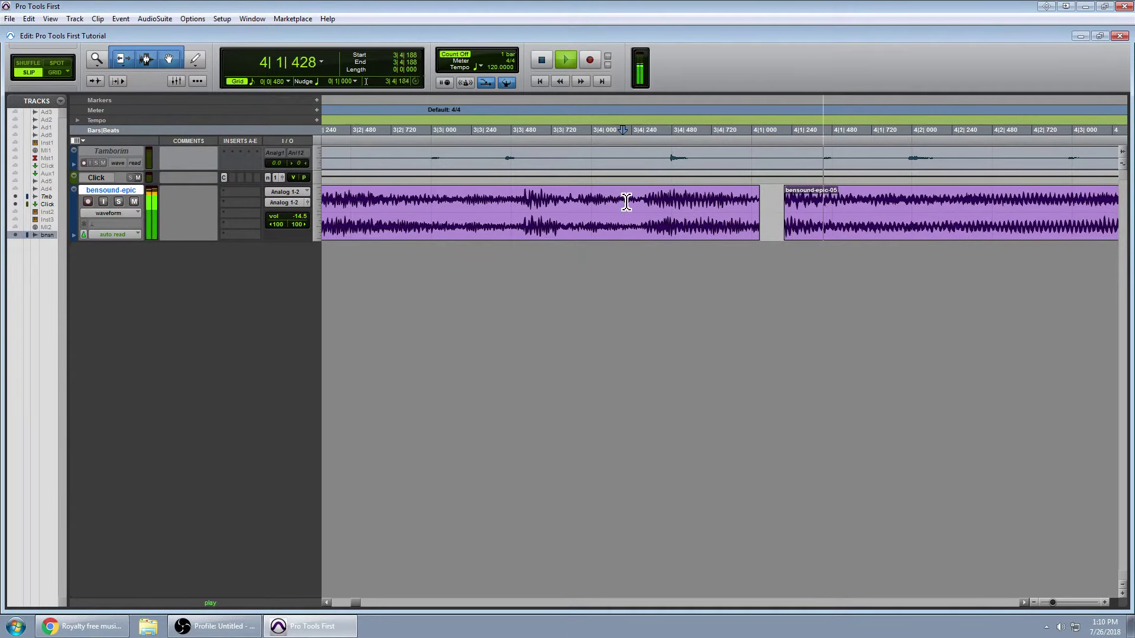
key(space)
- Try moving the second clip earlier to about 4|1|138 and play the transition twice from about 3|3|638
click(800, 228)
key(Delete)
key(ctrl+z)
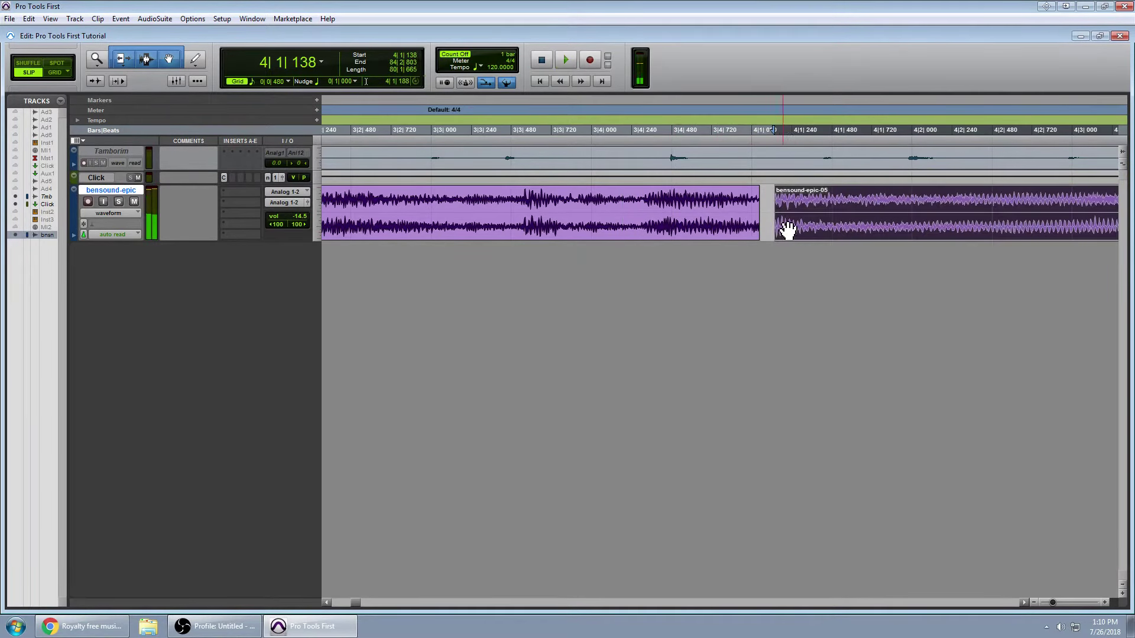
click(541, 201)
key(space)
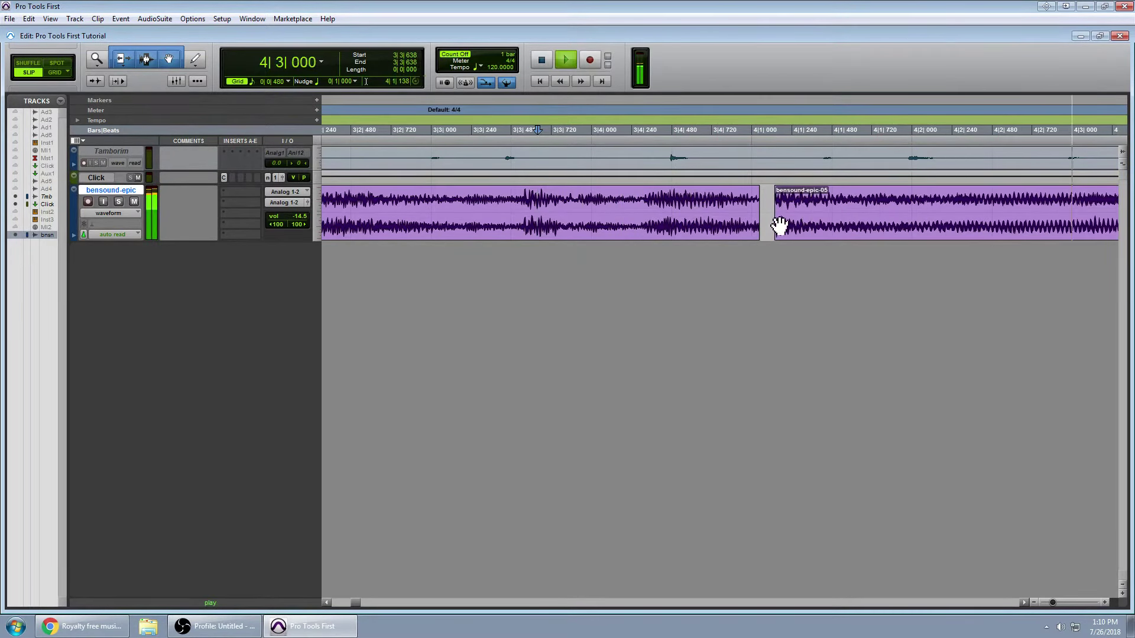
key(space)
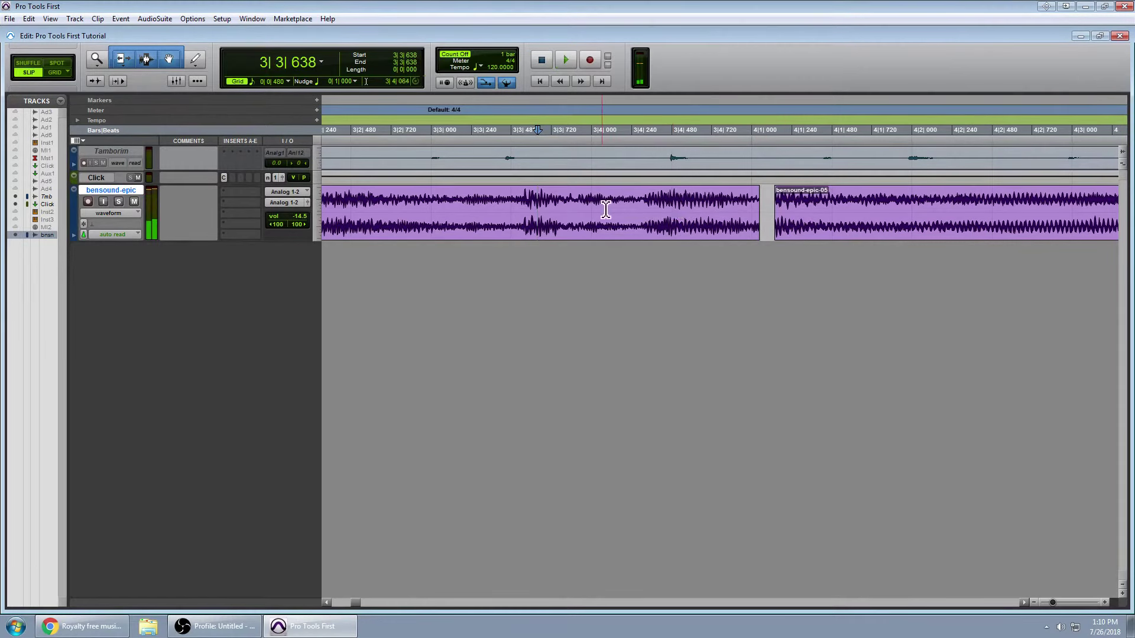
key(space)
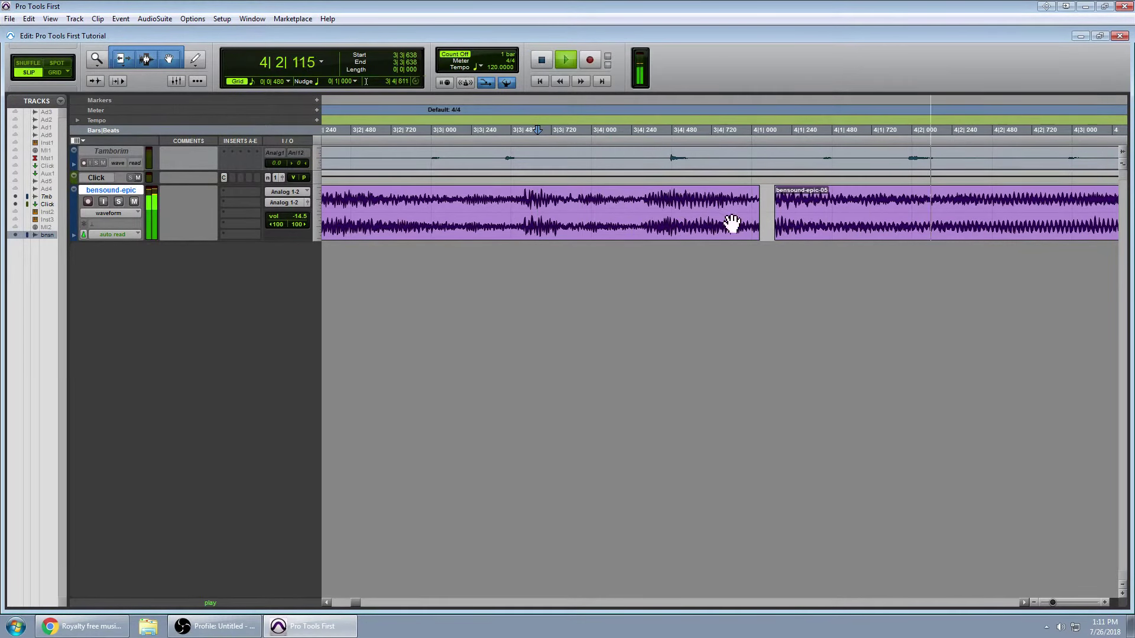
key(space)
- Move the second clip to about 4|1|064 and close the remaining gap by trimming the clip edges to meet at about 4|1|067
click(772, 204)
key(Delete)
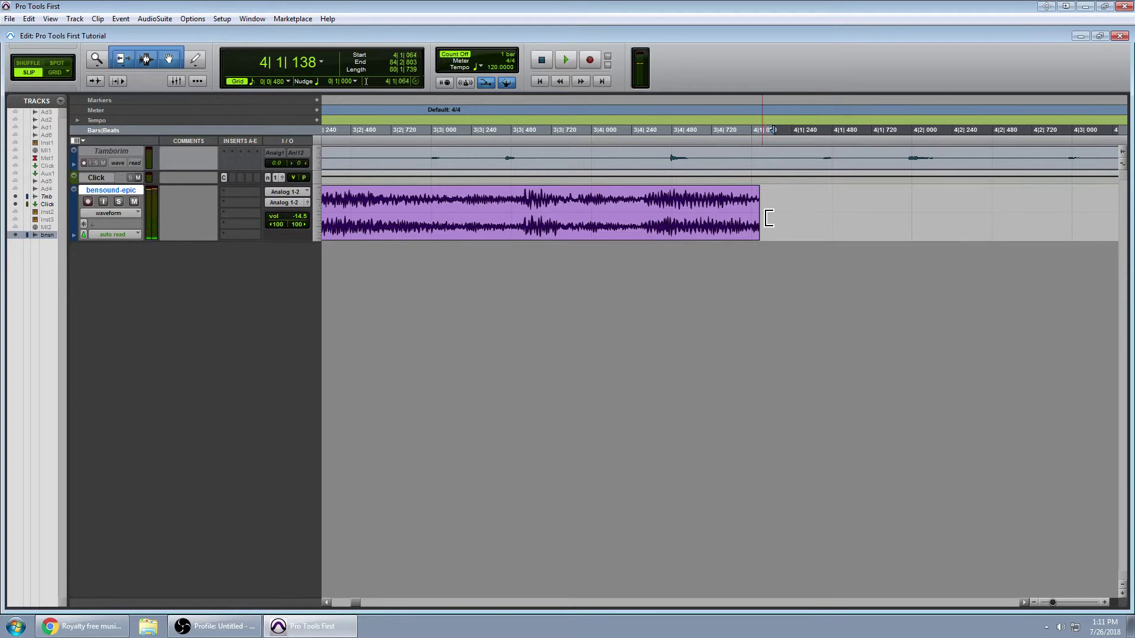
key(ctrl+z)
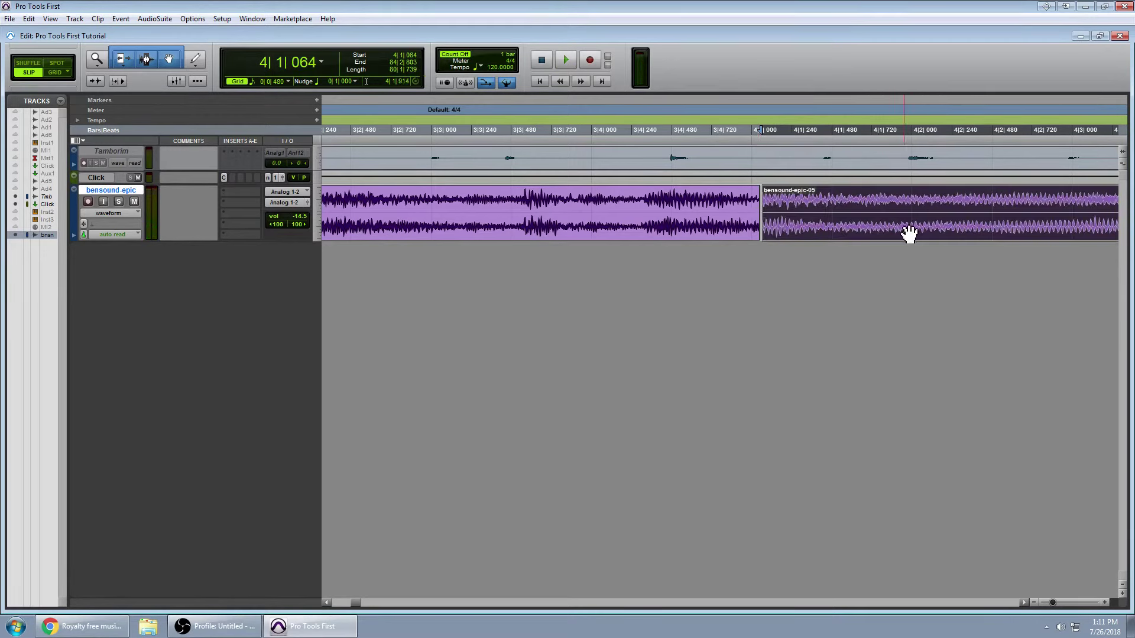
click(761, 218)
key(shift+Return)
key(Delete)
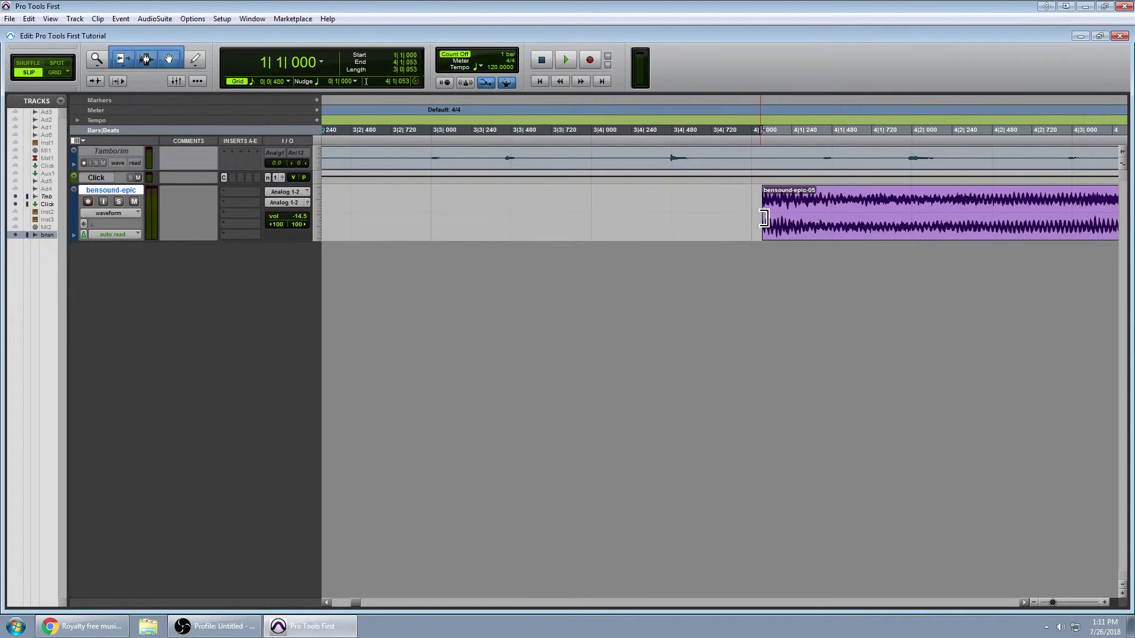
key(ctrl+z)
- Crossfade the join between the two clips from about 4|1|046 to 4|1|088 and play it from about 3|4|103
mouse_move(767, 241)
mouse_down()
mouse_move(770, 224)
mouse_move(769, 241)
mouse_up()
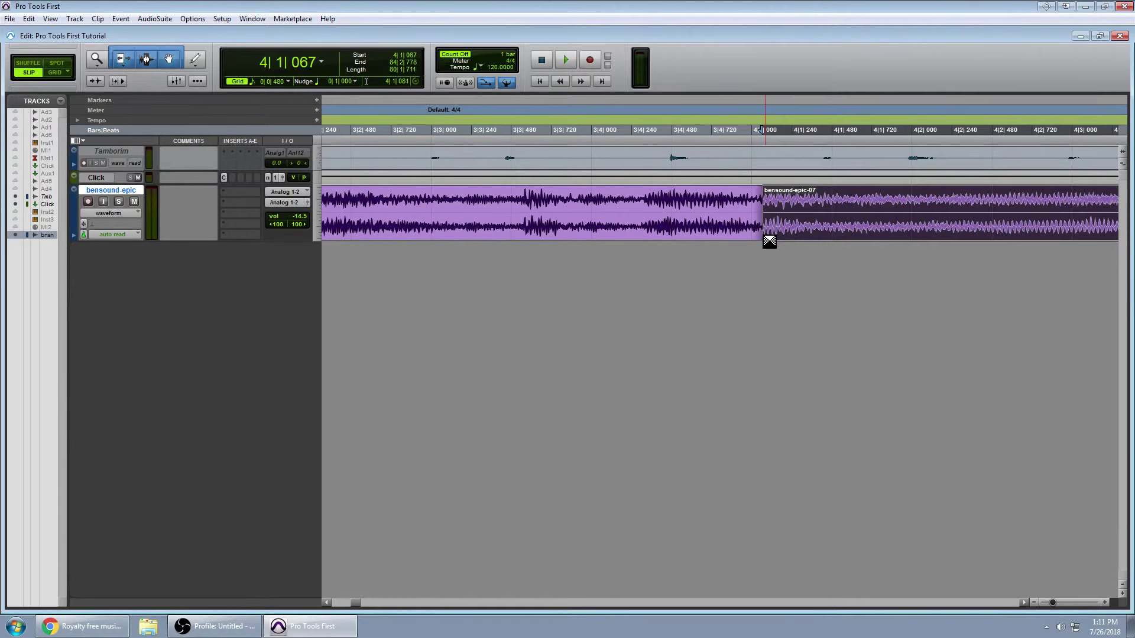
click(768, 241)
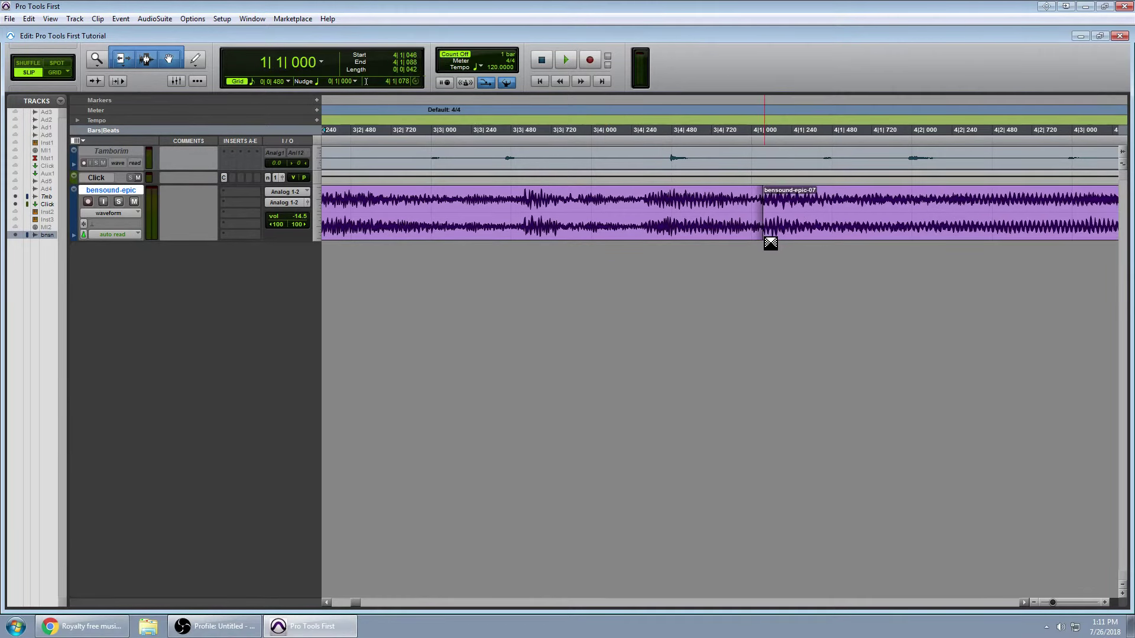
click(610, 205)
key(space)
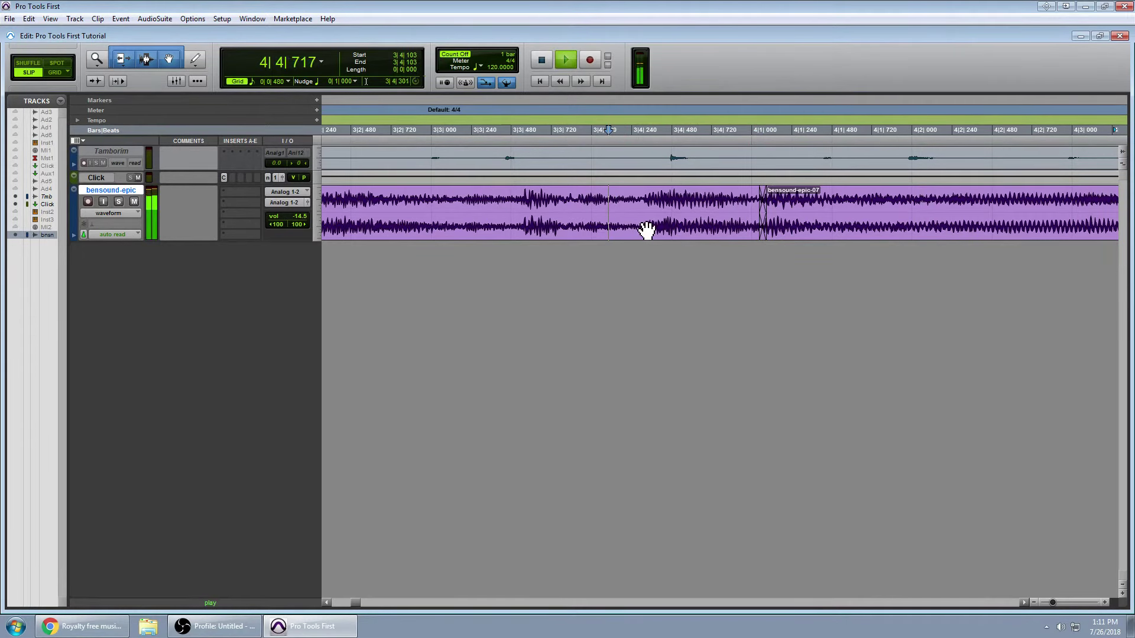
key(space)
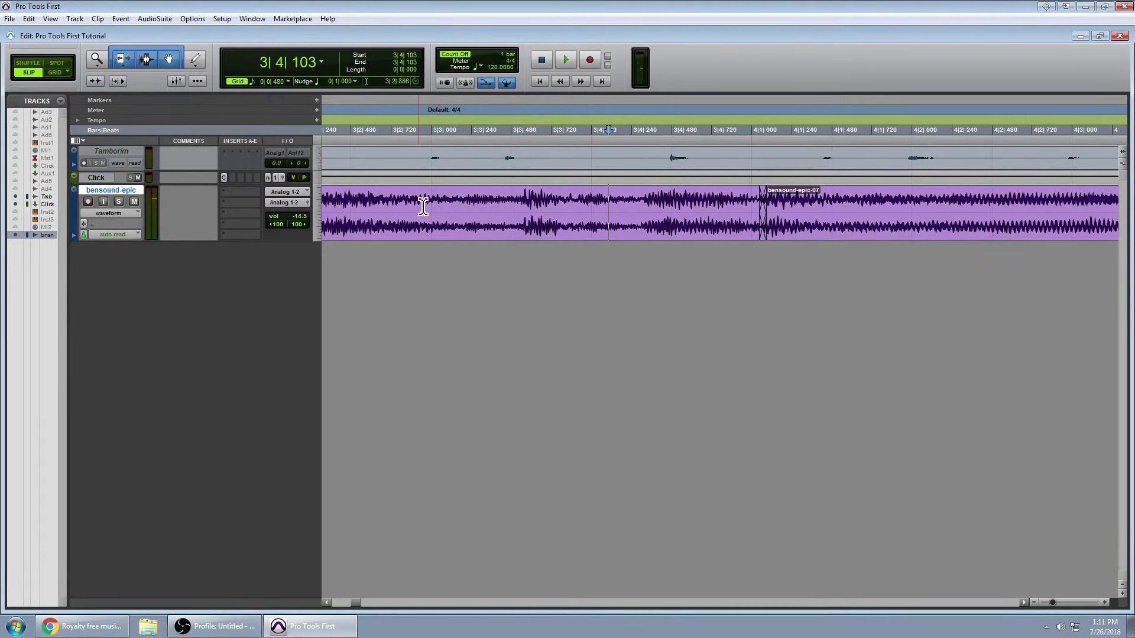
- Play the crossfaded join again with more lead-in, starting from about 3|2|454
click(351, 202)
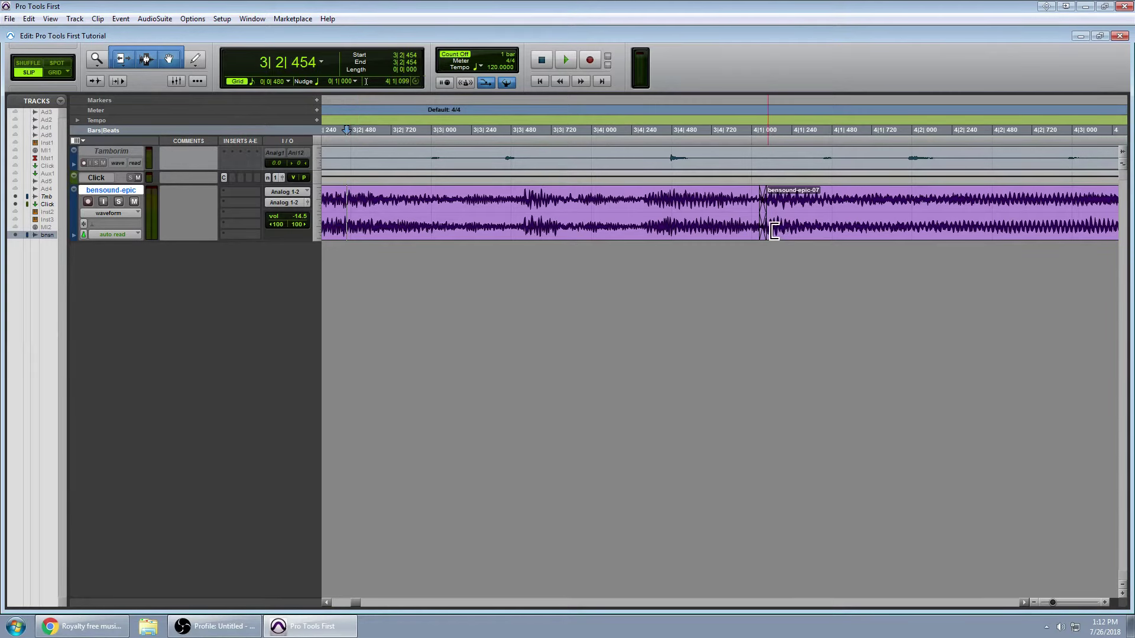
key(space)
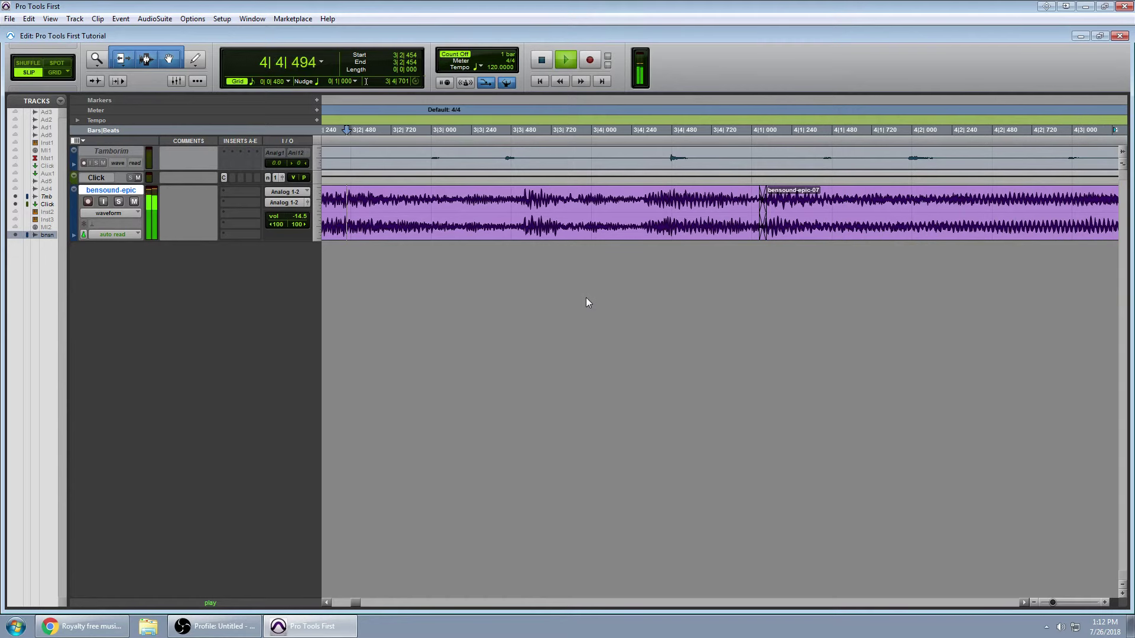
key(space)
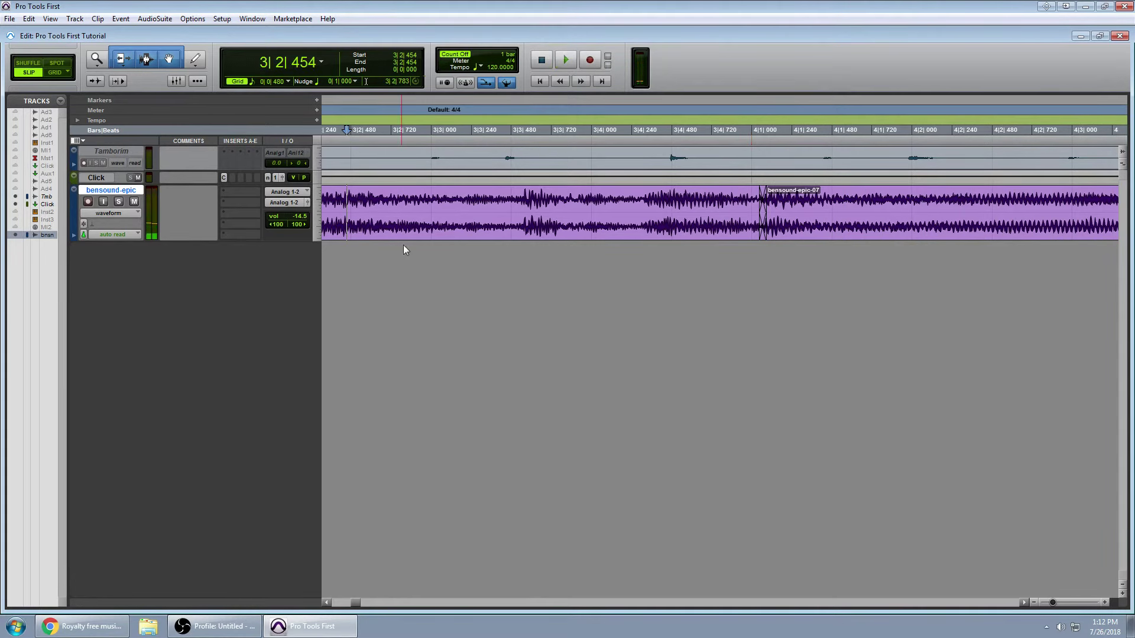
- Return to the start of the session and play the edited song across the join from about 3|3|656 past bar 6
click(537, 82)
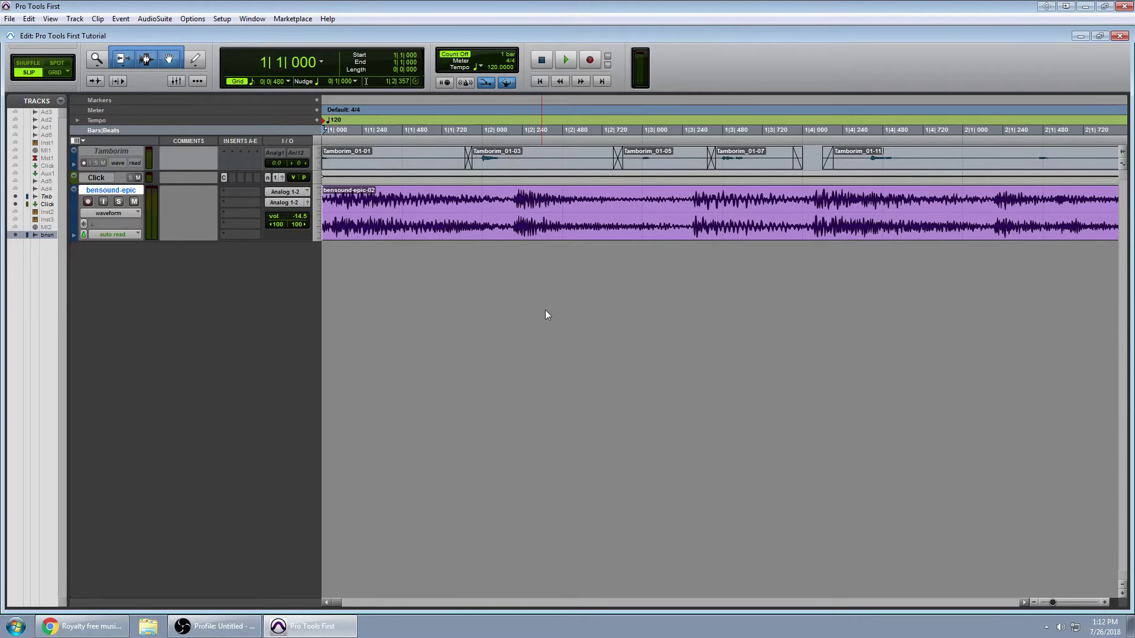
key(ctrl+bracketleft)
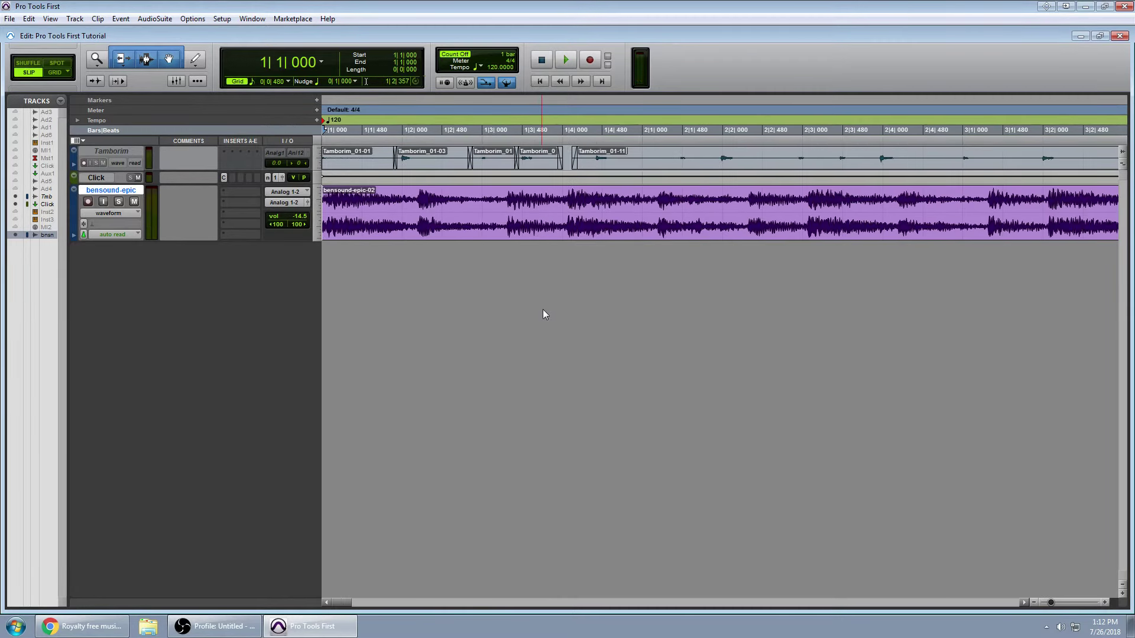
key(ctrl+bracketleft)
key(ctrl+bracketleft)
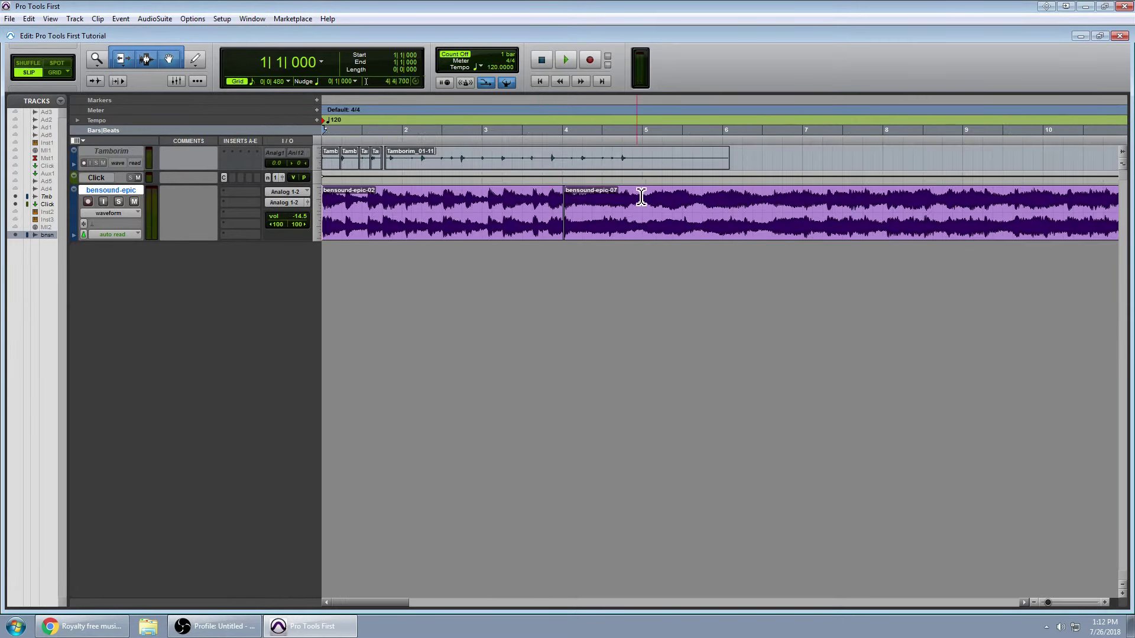
click(538, 204)
key(space)
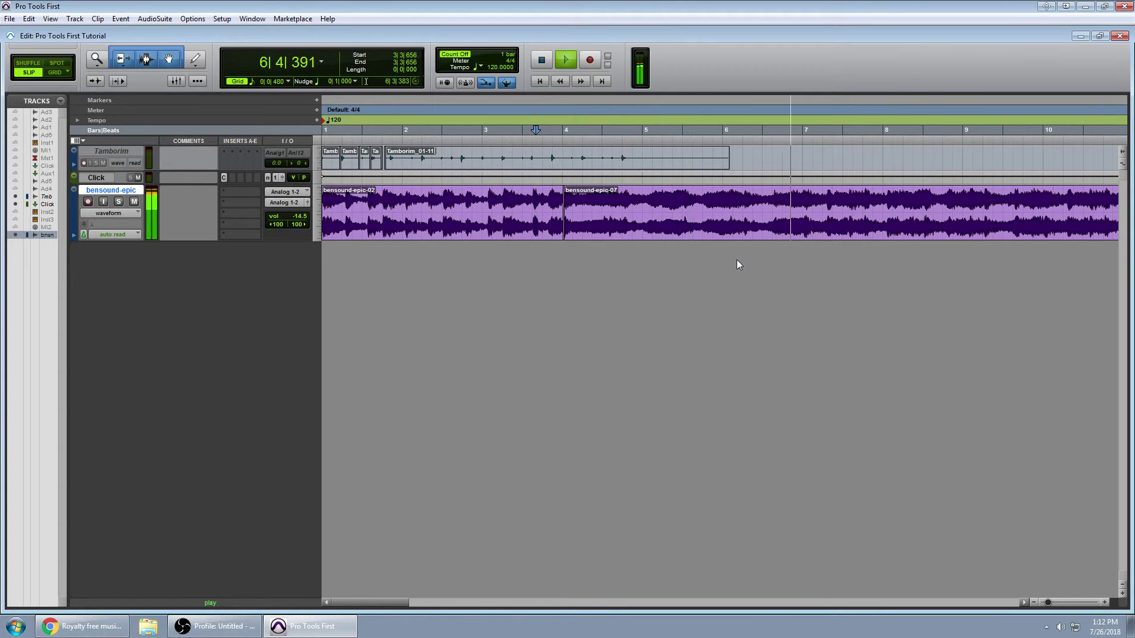
key(space)
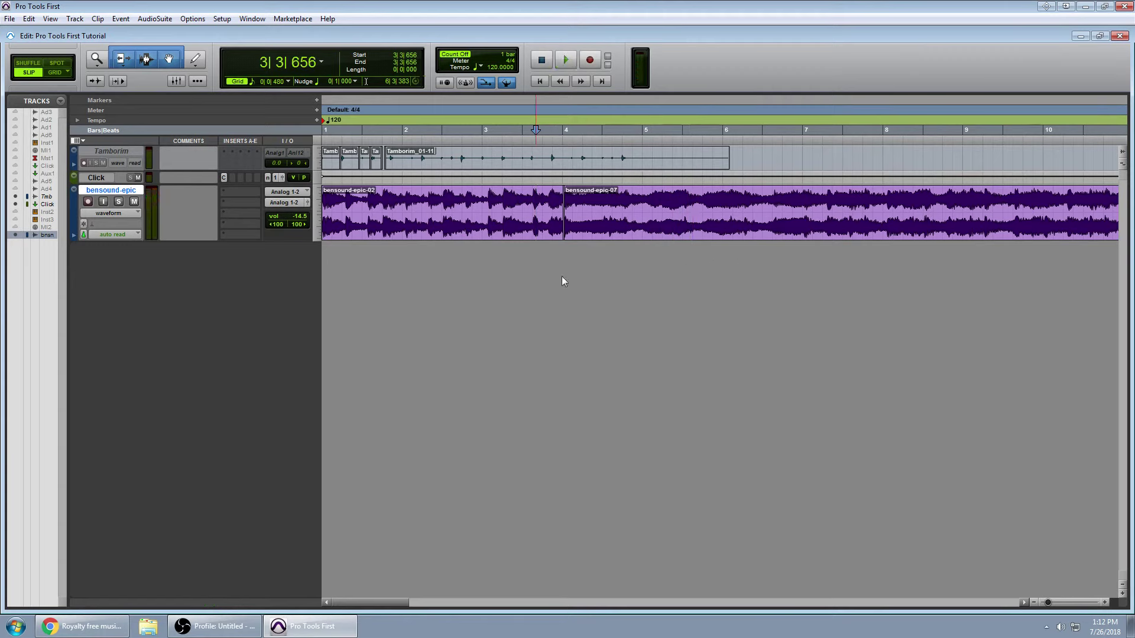